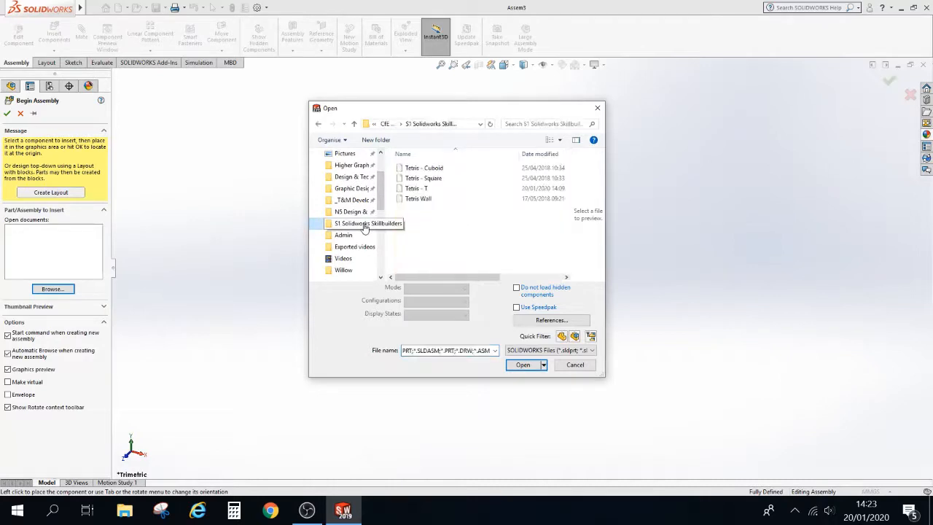
Insert the Tetris - Cuboid part as the first component of the new assembly
{"action": "left_click", "coordinate": [438, 168]}
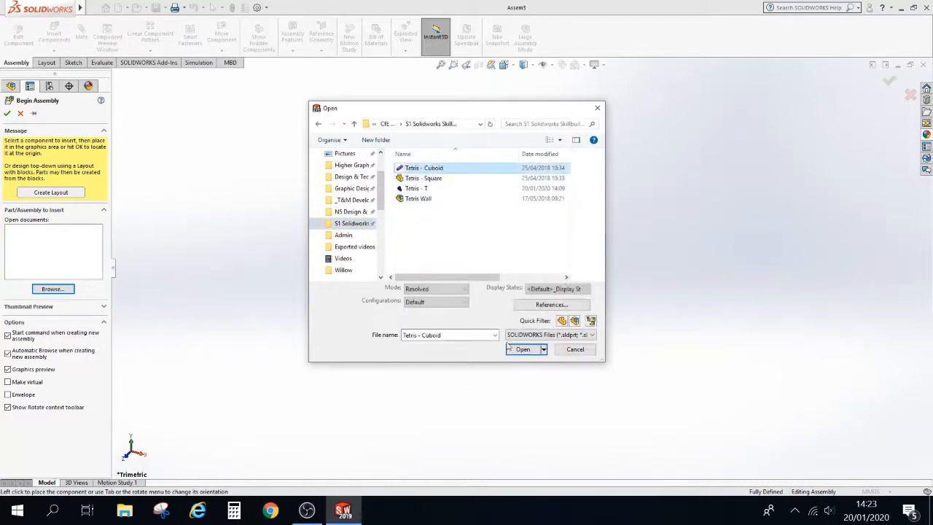
{"action": "left_click", "coordinate": [523, 349]}
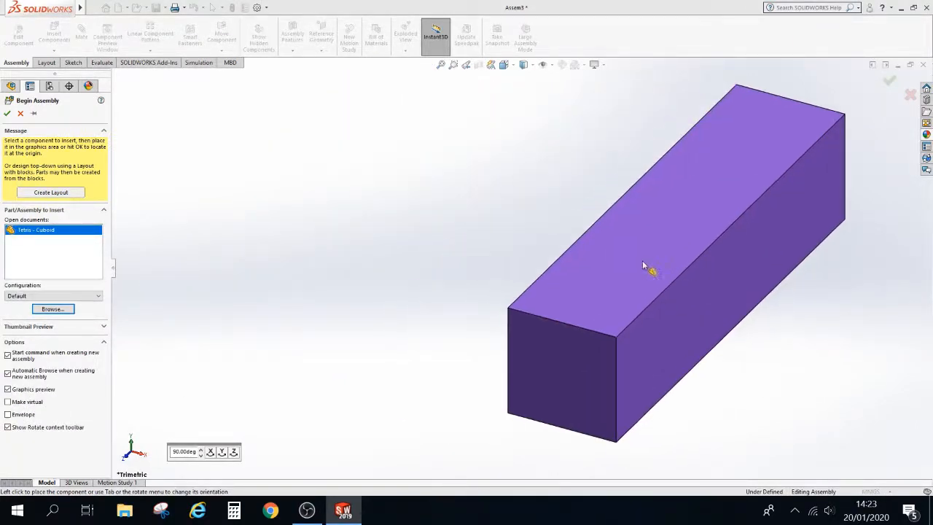
{"action": "left_click", "coordinate": [598, 256]}
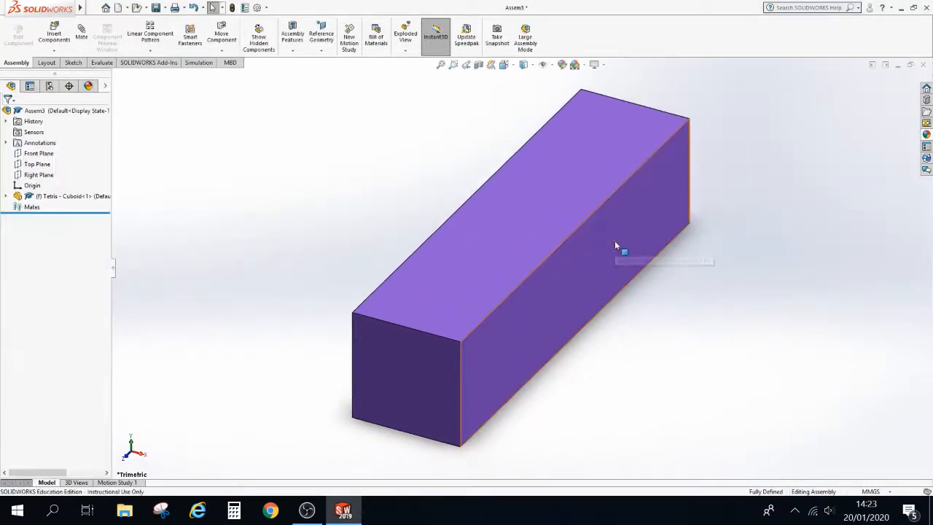
Insert the Tetris - Square part and place it above and left of the cuboid
{"action": "scroll", "coordinate": [614, 241], "scroll_direction": "up", "scroll_amount": 5}
{"action": "middle_click_drag", "start_coordinate": [604, 318], "coordinate": [589, 257]}
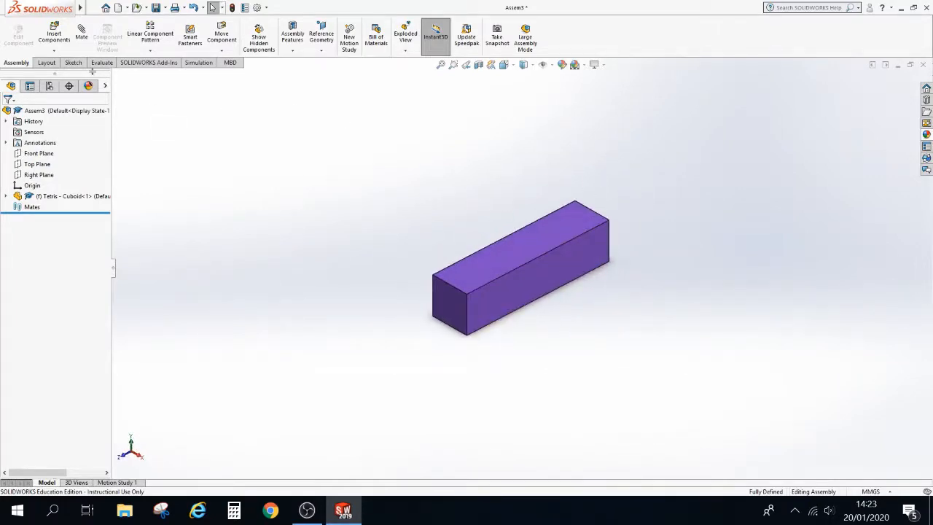
{"action": "left_click", "coordinate": [54, 33]}
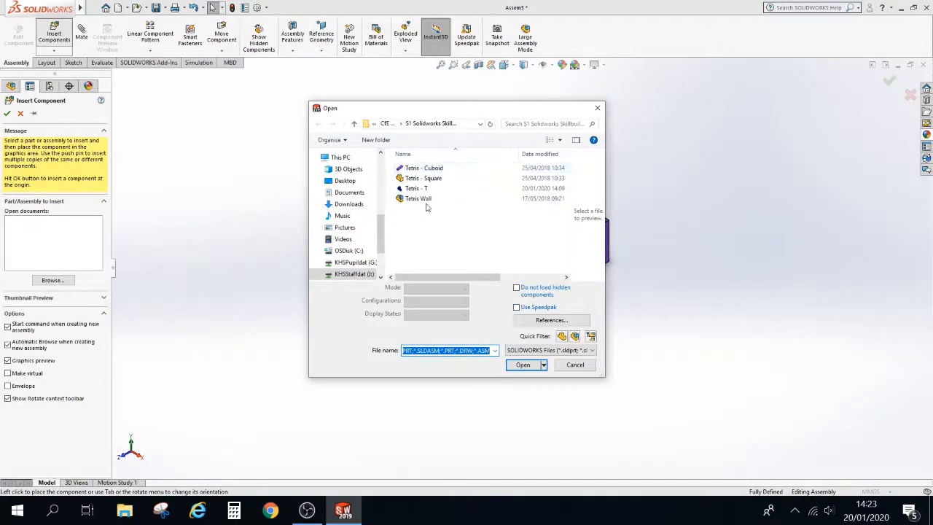
{"action": "left_click", "coordinate": [430, 178]}
{"action": "left_click", "coordinate": [524, 363]}
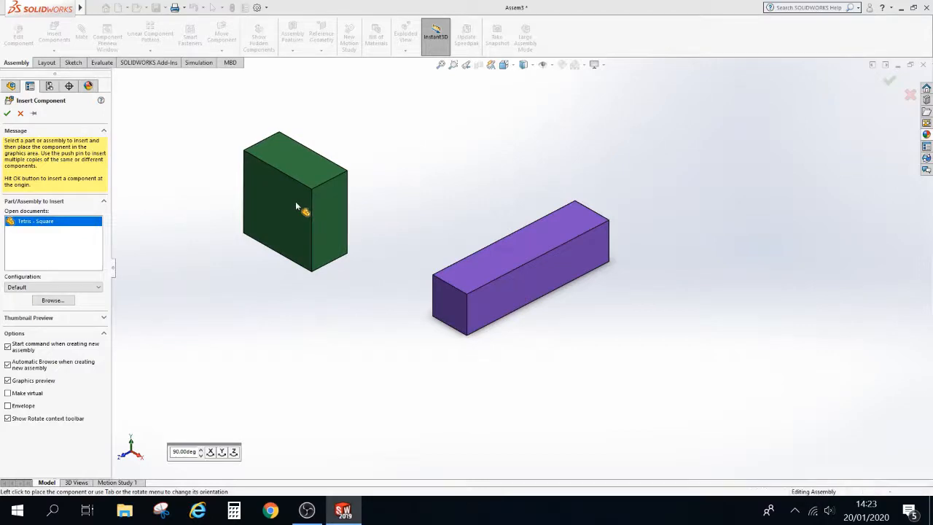
{"action": "left_click", "coordinate": [295, 205]}
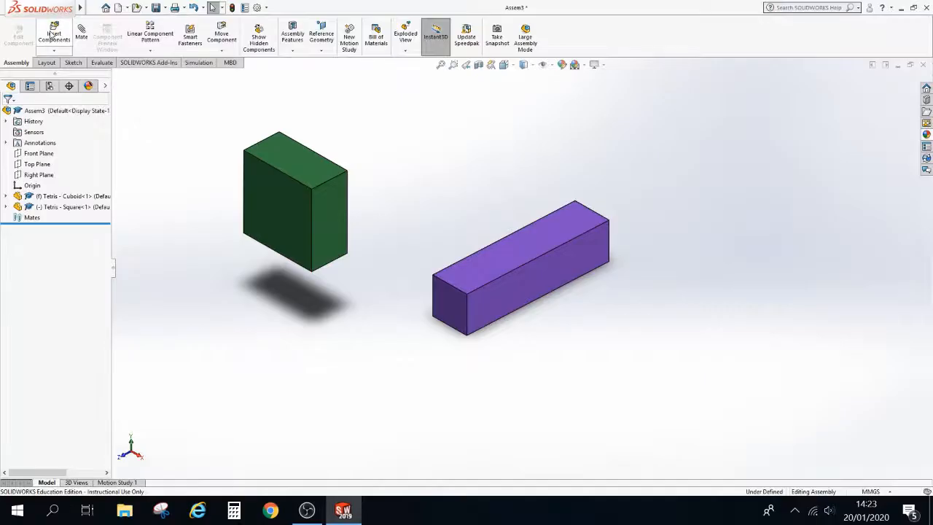
Insert the Tetris - T part and place it to the right of the cuboid
{"action": "left_click", "coordinate": [52, 35]}
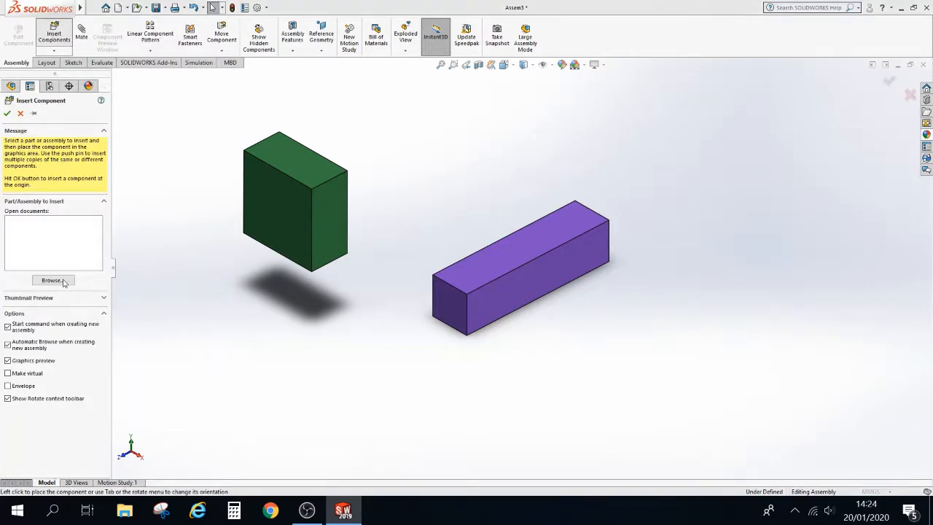
{"action": "left_click", "coordinate": [63, 283]}
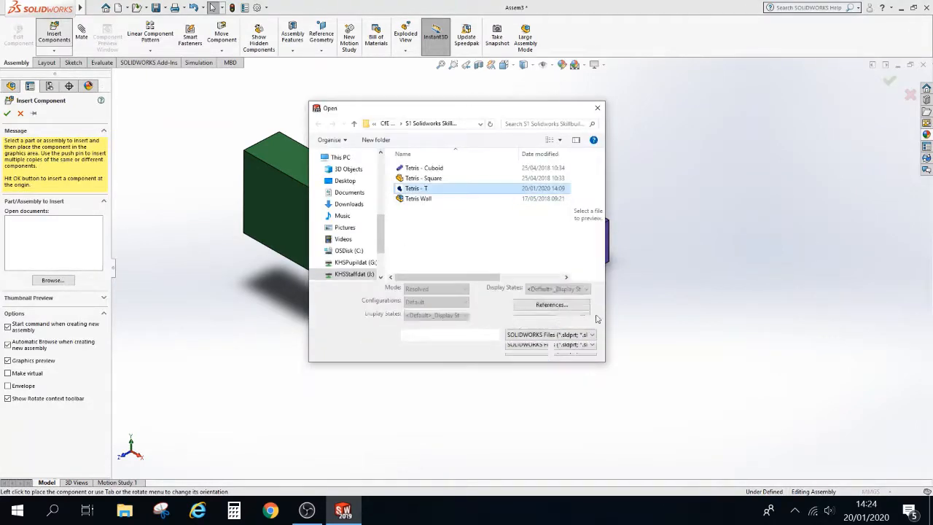
{"action": "left_click", "coordinate": [530, 350]}
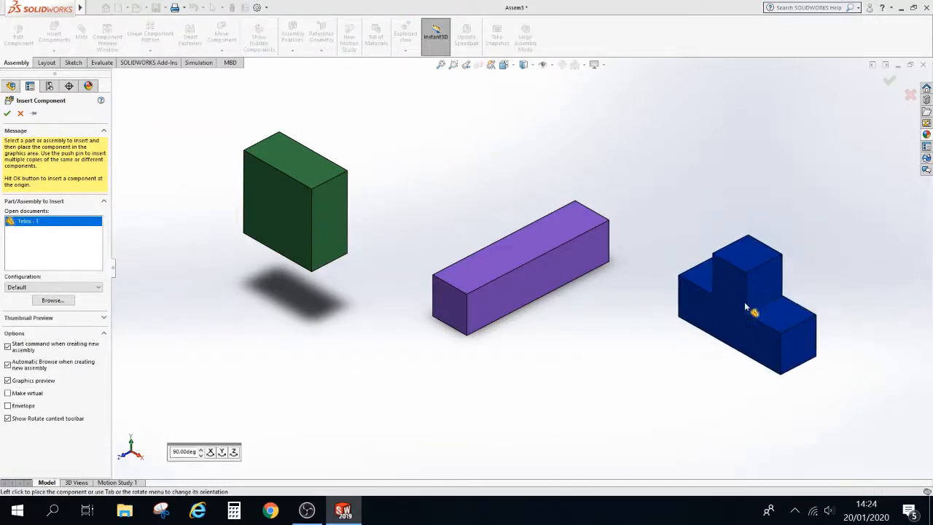
{"action": "left_click", "coordinate": [715, 324]}
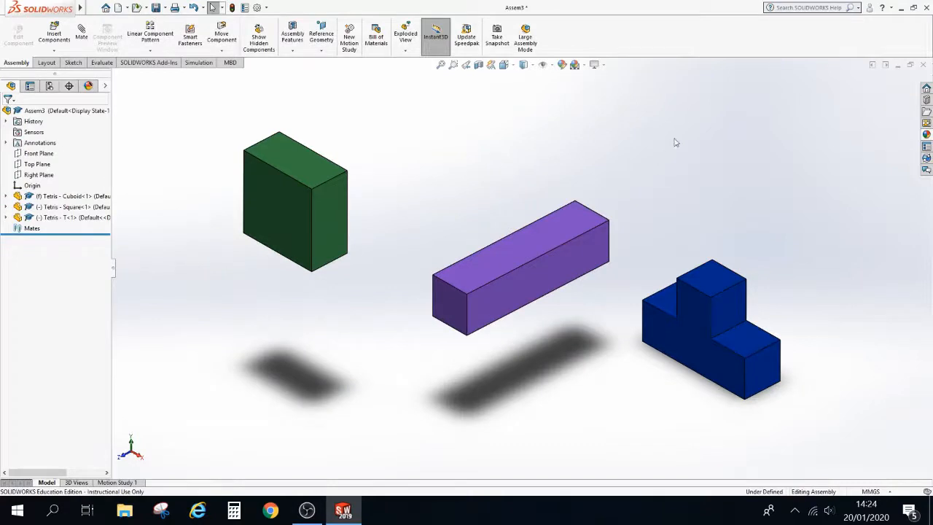
Try to drag the cuboid, then reposition the T and square components by dragging them
{"action": "left_click_drag", "start_coordinate": [551, 275], "coordinate": [674, 238]}
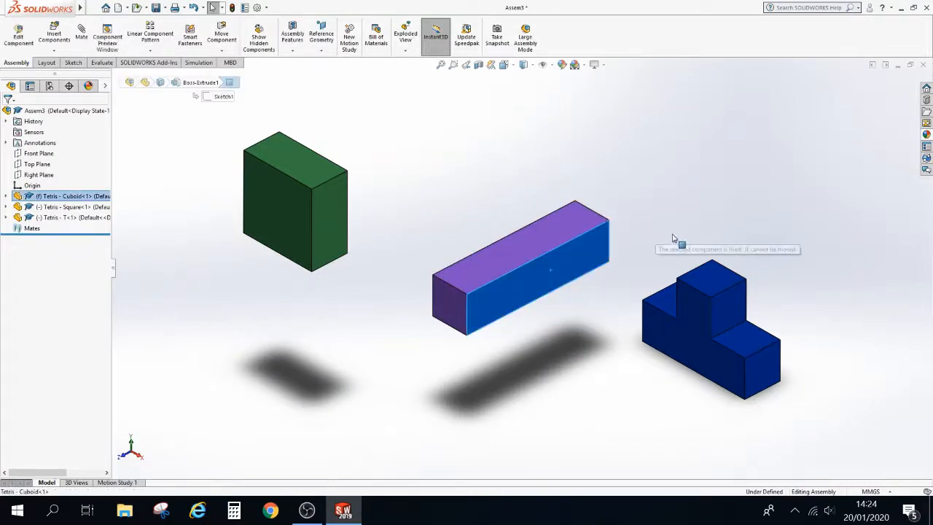
{"action": "left_click_drag", "start_coordinate": [700, 319], "coordinate": [731, 263]}
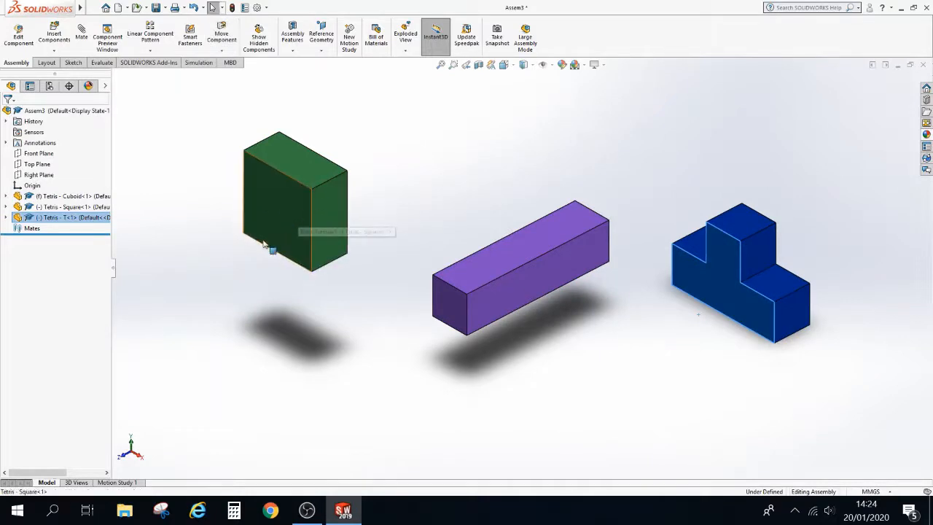
{"action": "mouse_move", "coordinate": [268, 247]}
{"action": "left_mouse_down"}
{"action": "mouse_move", "coordinate": [250, 296]}
{"action": "mouse_move", "coordinate": [269, 264]}
{"action": "left_mouse_up"}
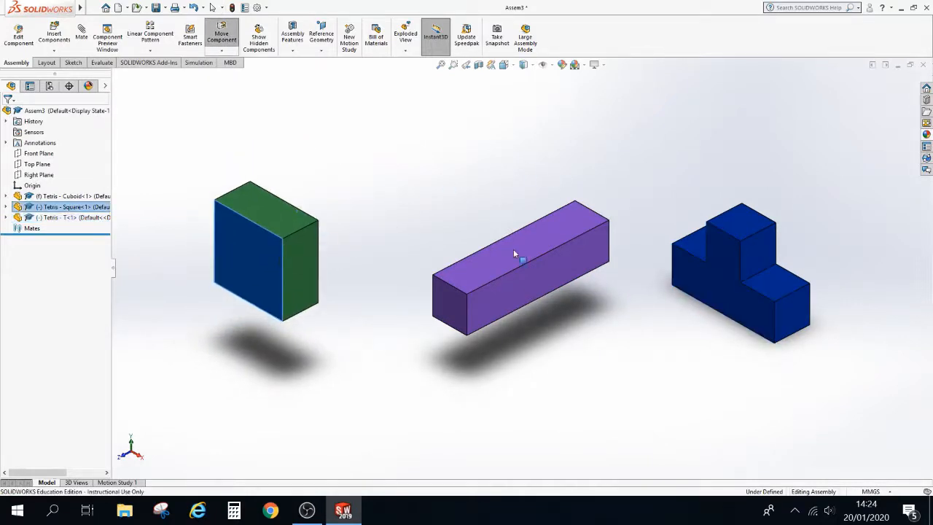
Set the fixed cuboid component to Float so it can be moved
{"action": "left_click", "coordinate": [459, 269]}
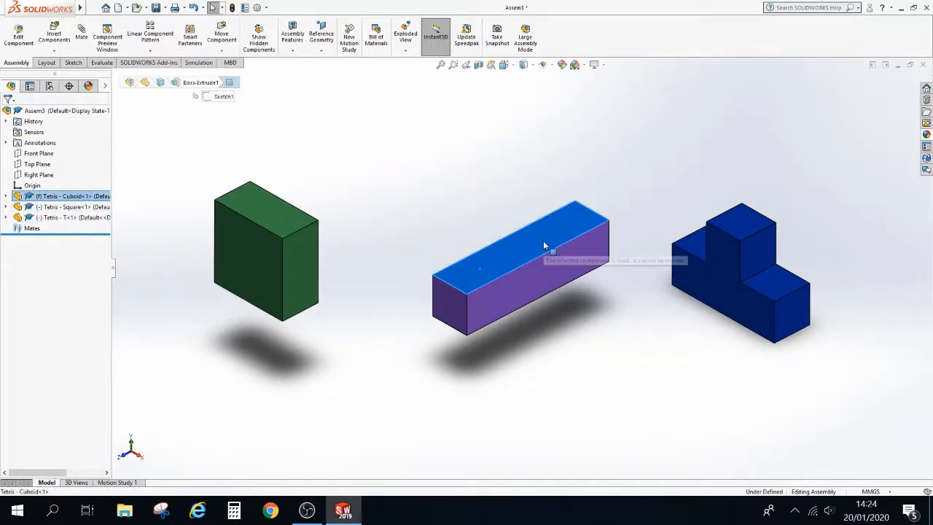
{"action": "right_click", "coordinate": [63, 199]}
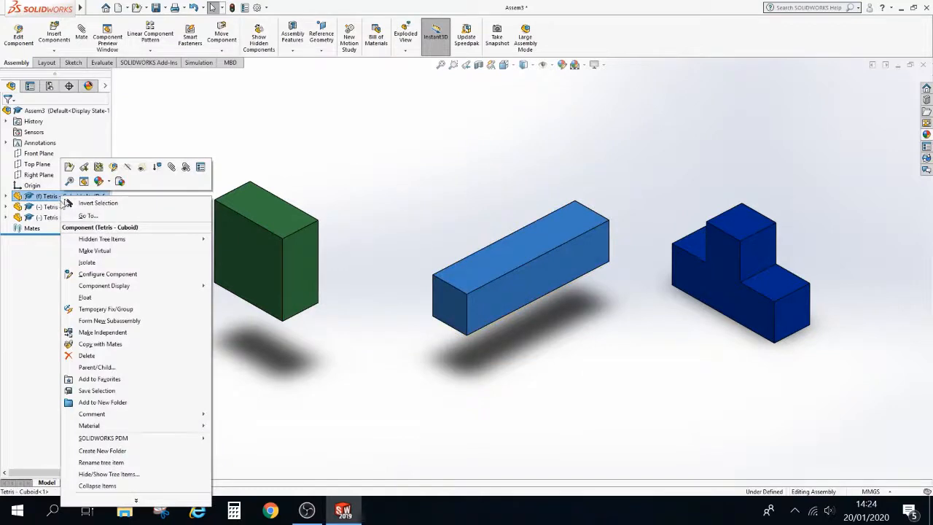
{"action": "left_click", "coordinate": [86, 298]}
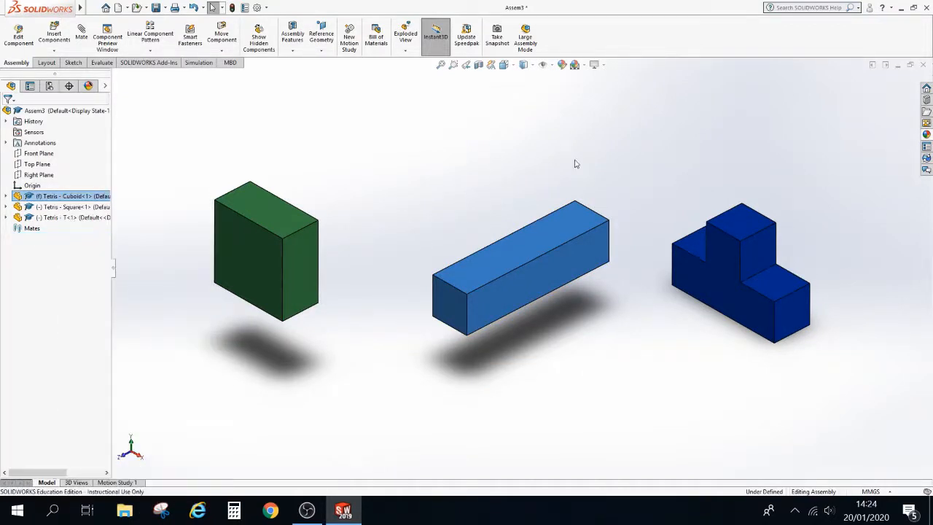
Drag the cuboid to the far right and move the T component down and left
{"action": "left_click_drag", "start_coordinate": [540, 251], "coordinate": [524, 187]}
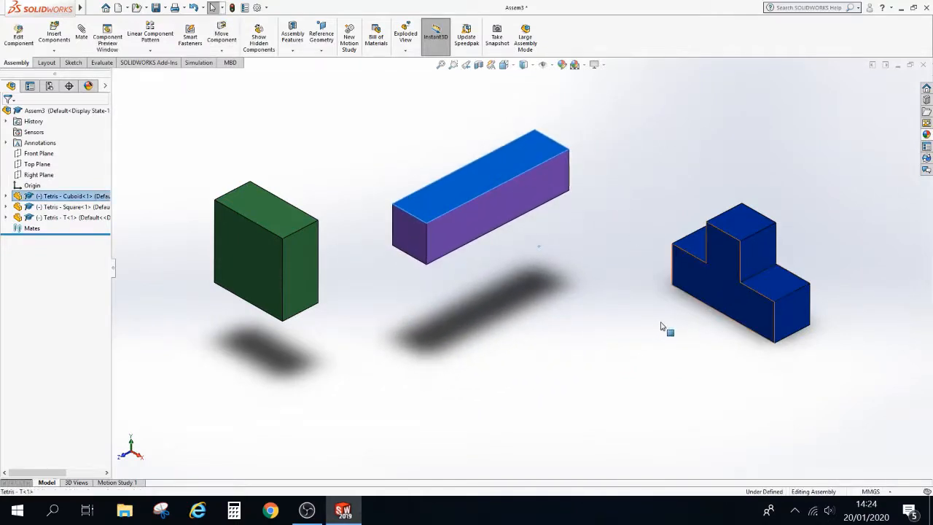
{"action": "left_click_drag", "start_coordinate": [725, 291], "coordinate": [641, 342]}
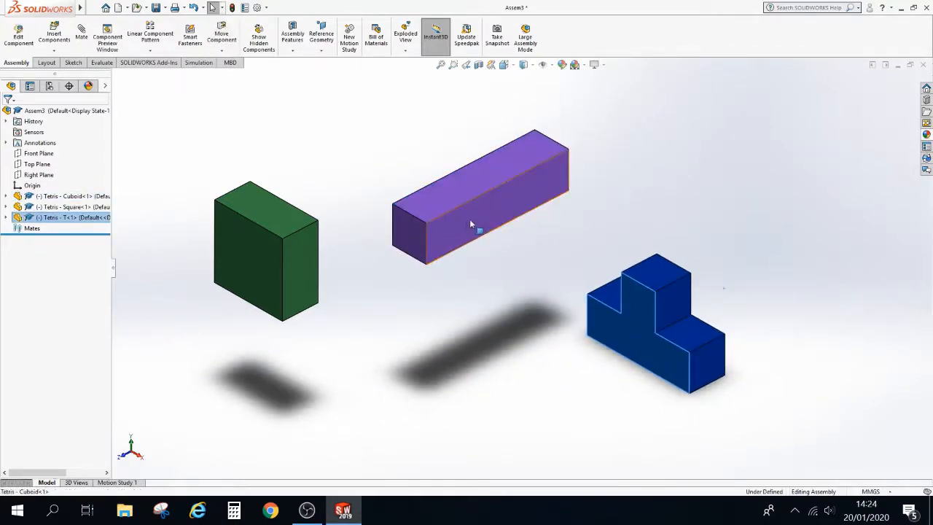
{"action": "left_click_drag", "start_coordinate": [469, 218], "coordinate": [774, 265]}
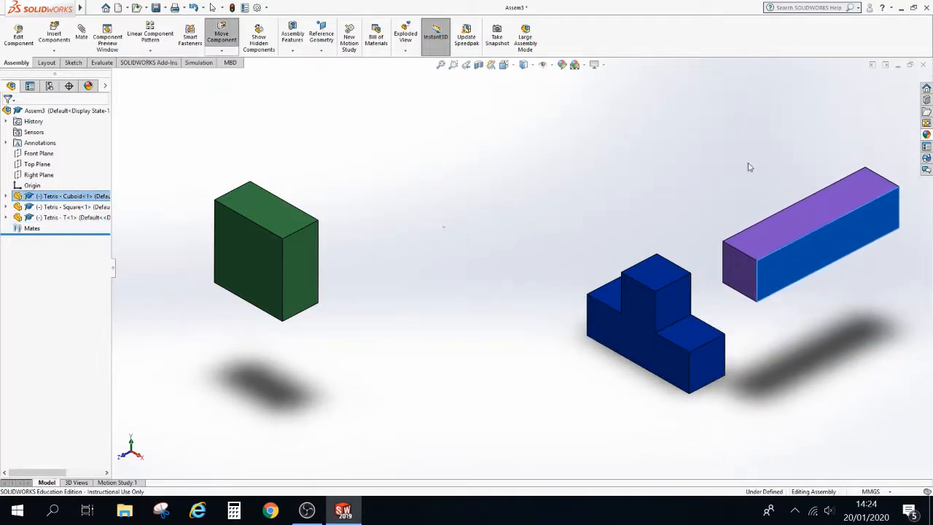
{"action": "key", "text": "Escape"}
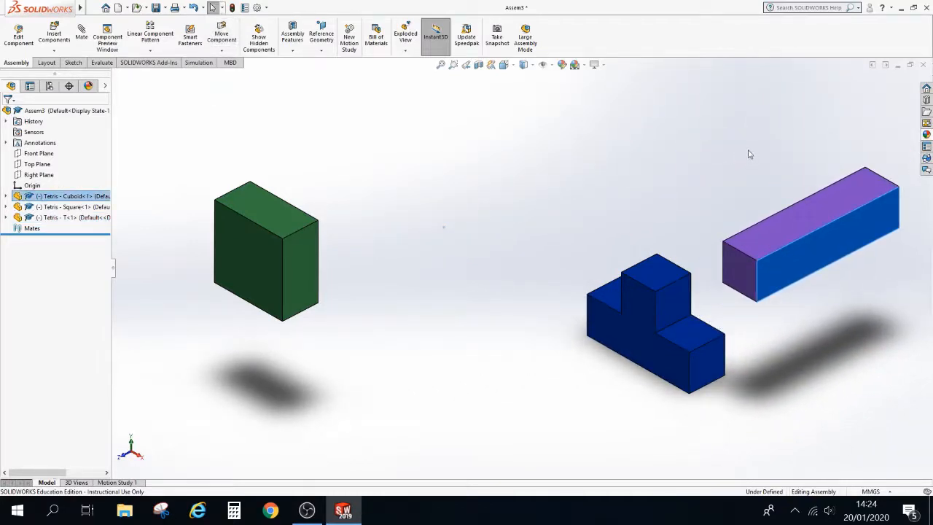
Rotate the cuboid with Rotate Component so it stands upright
{"action": "left_click", "coordinate": [792, 217]}
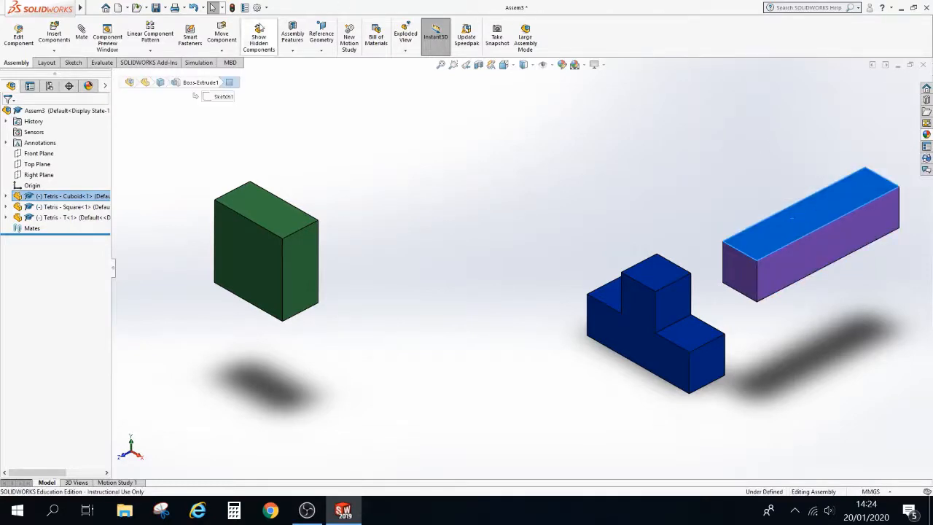
{"action": "left_click", "coordinate": [223, 50]}
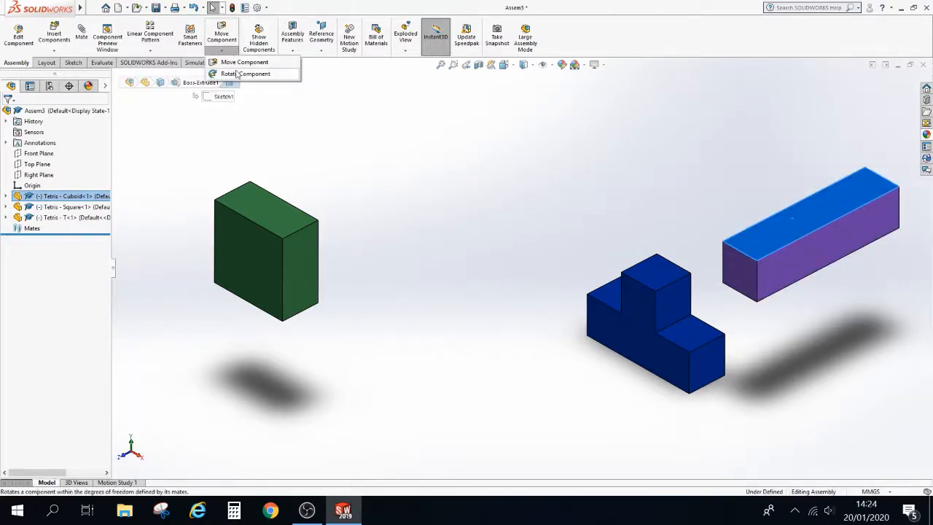
{"action": "left_click", "coordinate": [241, 74]}
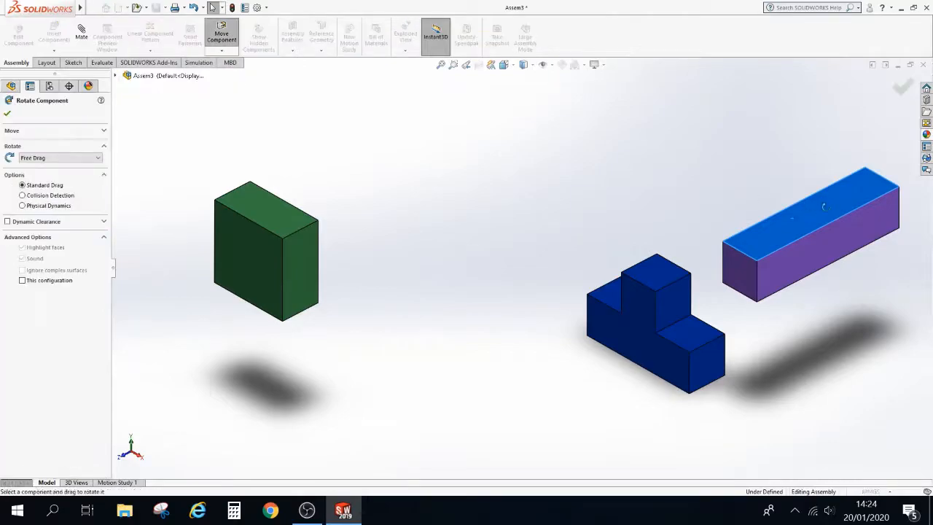
{"action": "left_click_drag", "start_coordinate": [809, 206], "coordinate": [801, 86]}
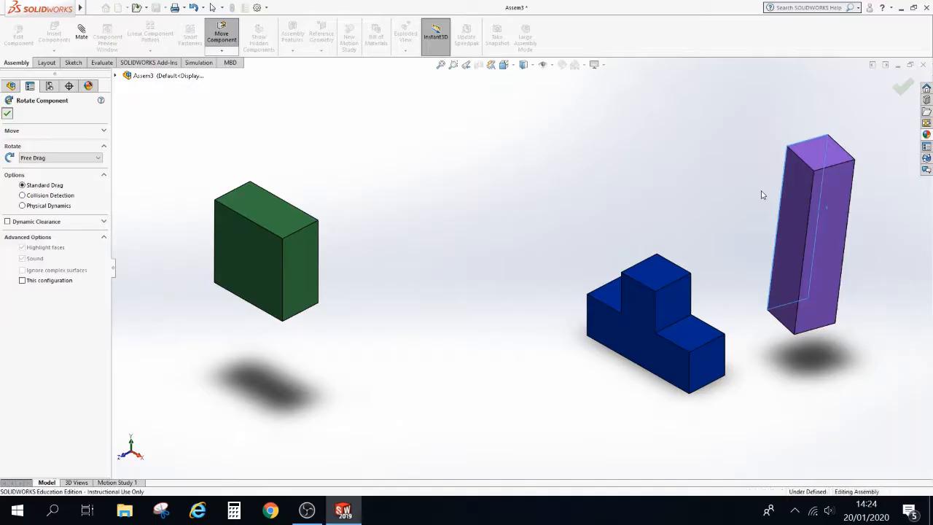
{"action": "key", "text": "Escape"}
Add a Coincident mate between a bottom edge of the cuboid and the edge of the T's lower step
{"action": "scroll", "coordinate": [777, 321], "scroll_direction": "down", "scroll_amount": 5}
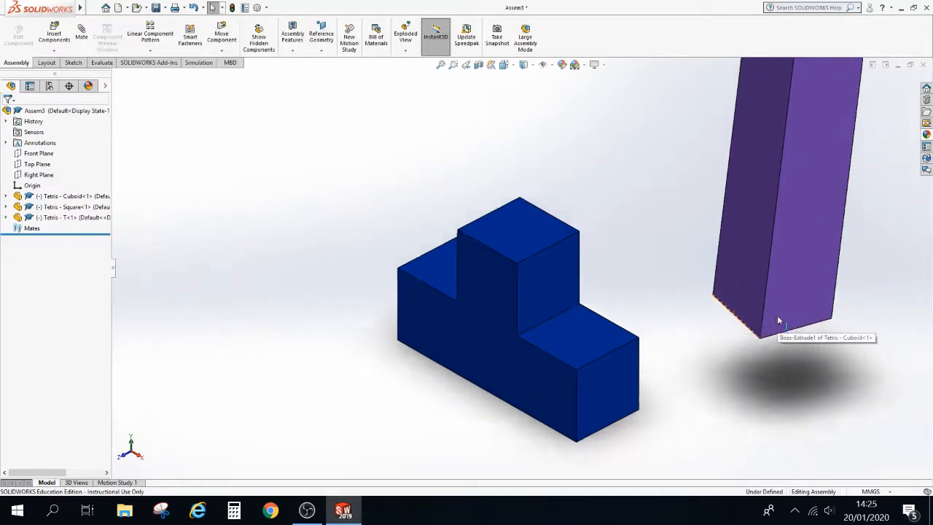
{"action": "scroll", "coordinate": [777, 315], "scroll_direction": "up", "scroll_amount": 2}
{"action": "scroll", "coordinate": [786, 286], "scroll_direction": "down", "scroll_amount": 3}
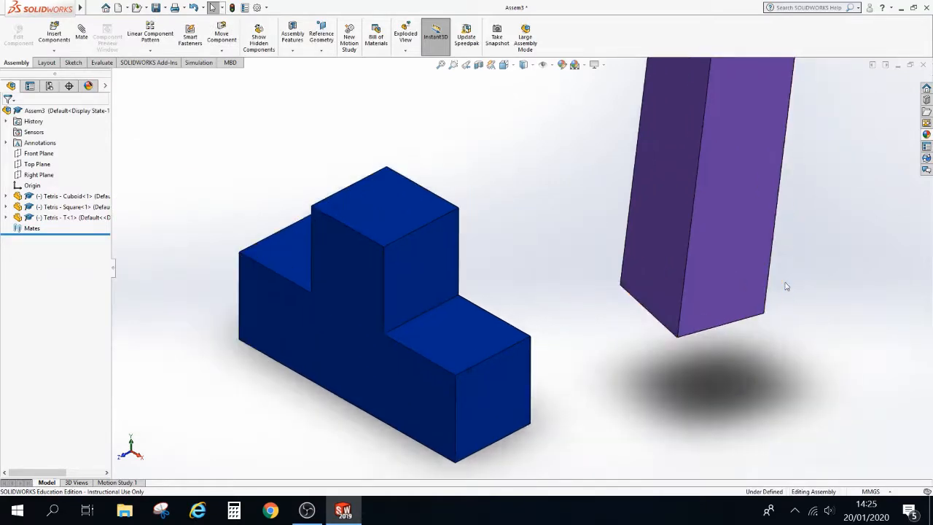
{"action": "left_click", "coordinate": [81, 33]}
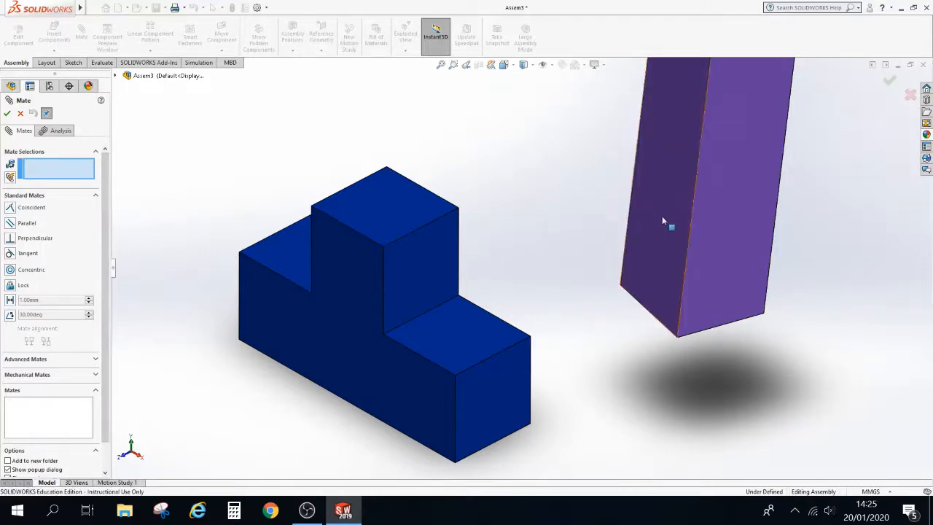
{"action": "left_click", "coordinate": [629, 293]}
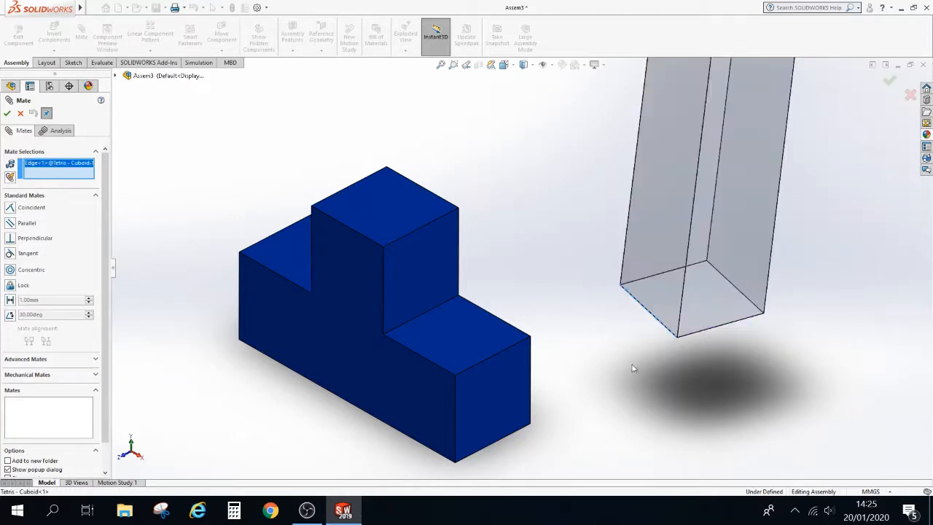
{"action": "left_click", "coordinate": [419, 357]}
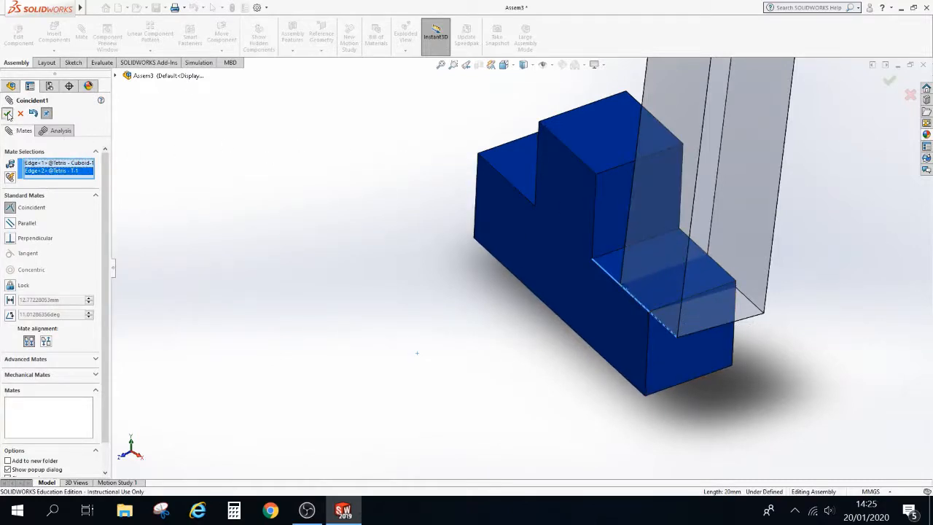
{"action": "left_click", "coordinate": [7, 113]}
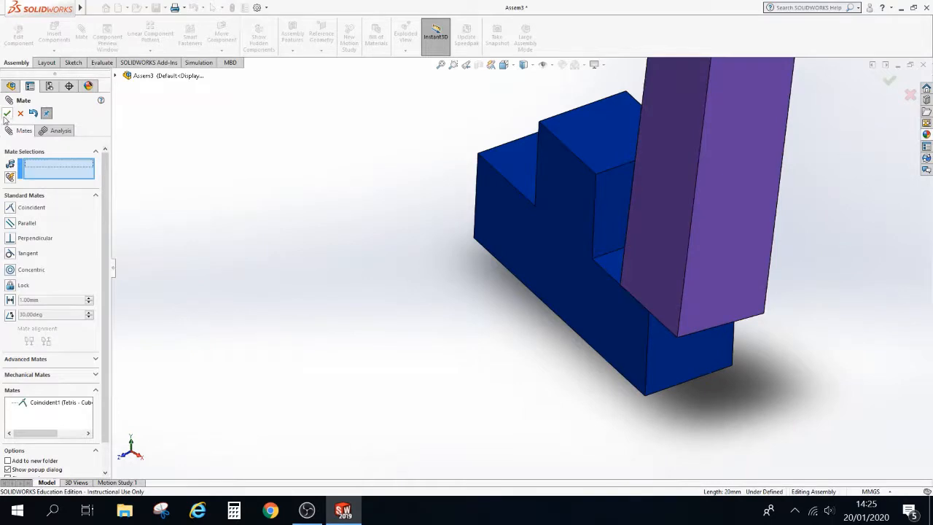
{"action": "left_click", "coordinate": [7, 114]}
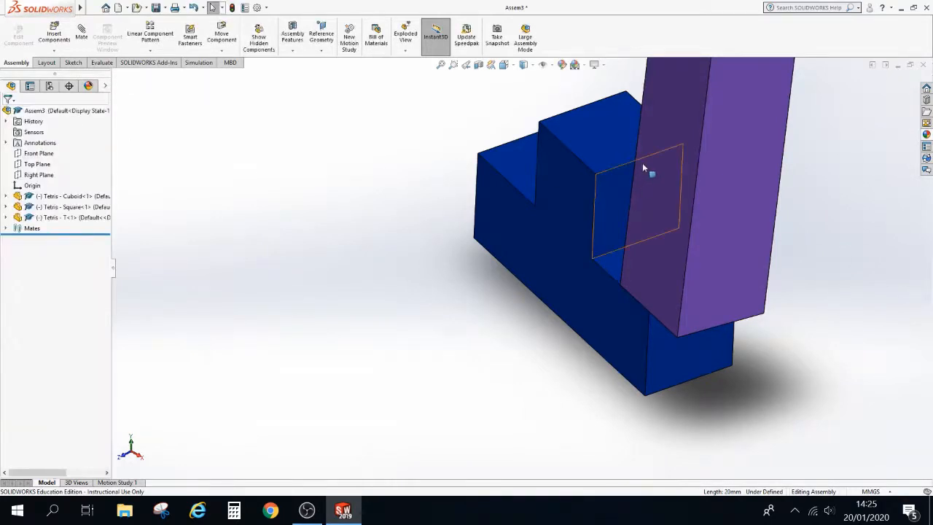
Inspect the mated cuboid and T component from a different viewpoint
{"action": "scroll", "coordinate": [666, 309], "scroll_direction": "up", "scroll_amount": 3}
{"action": "scroll", "coordinate": [647, 268], "scroll_direction": "down", "scroll_amount": 2}
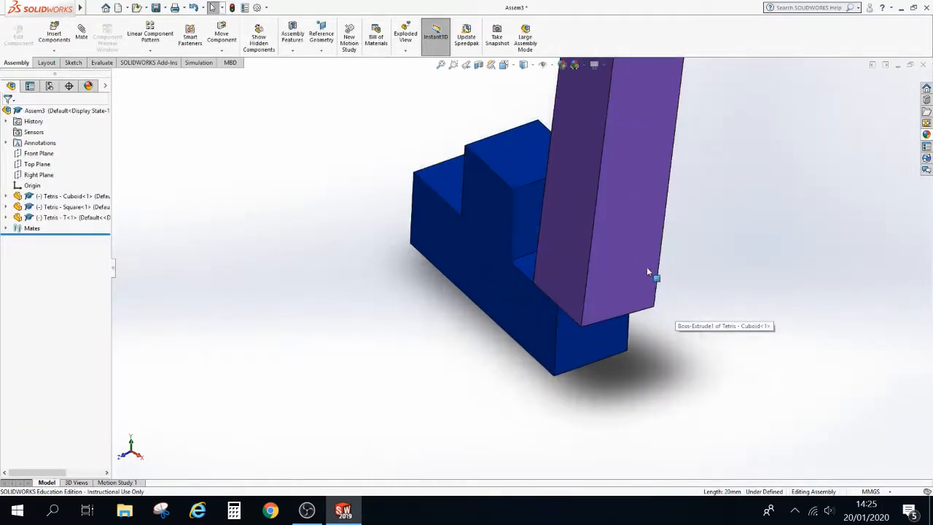
{"action": "left_click", "coordinate": [543, 198]}
{"action": "middle_click_drag", "start_coordinate": [525, 204], "coordinate": [661, 216]}
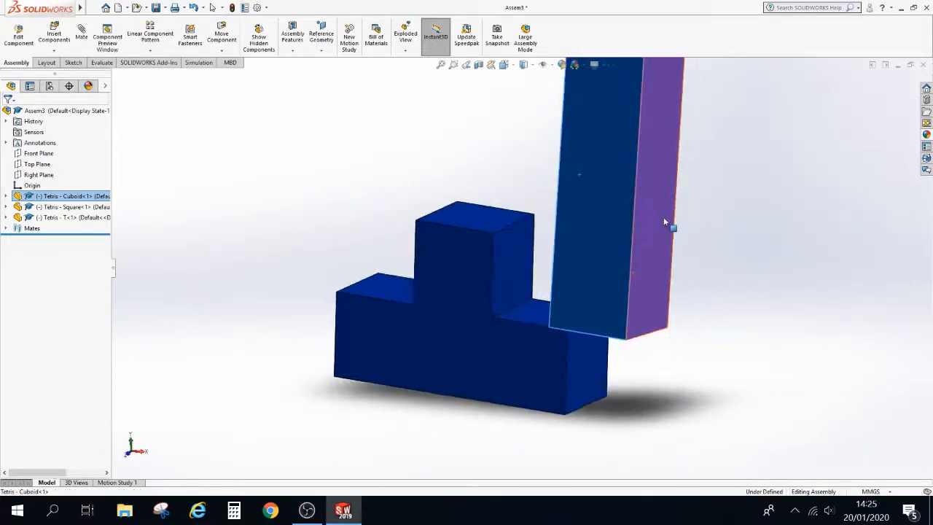
{"action": "left_click", "coordinate": [754, 247]}
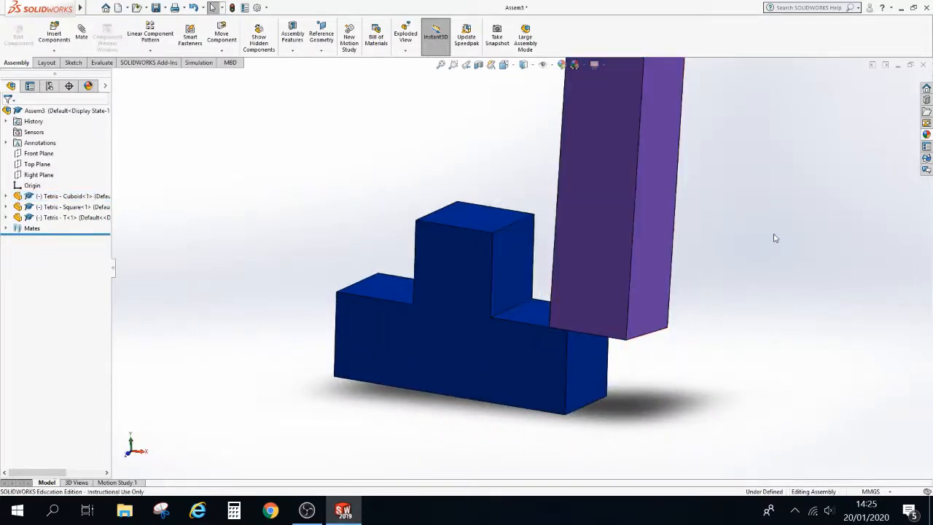
Try to add a Coincident mate between a side face of the cuboid and a front face of the T
{"action": "left_click", "coordinate": [591, 198]}
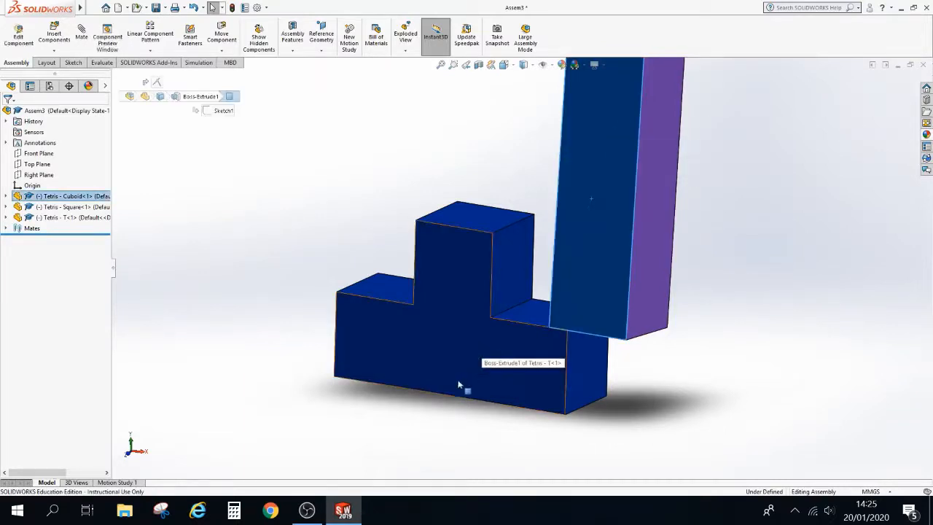
{"action": "left_click", "coordinate": [445, 333], "text": "ctrl"}
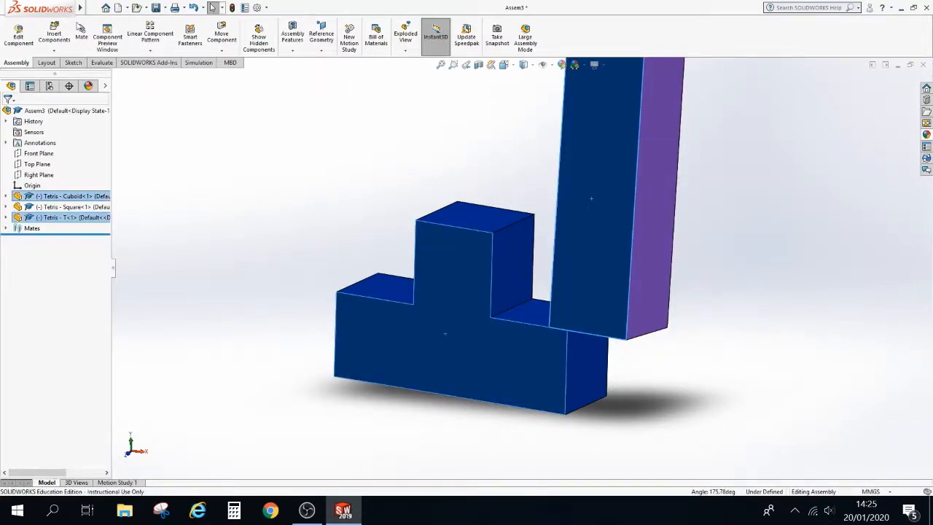
{"action": "left_click", "coordinate": [84, 48]}
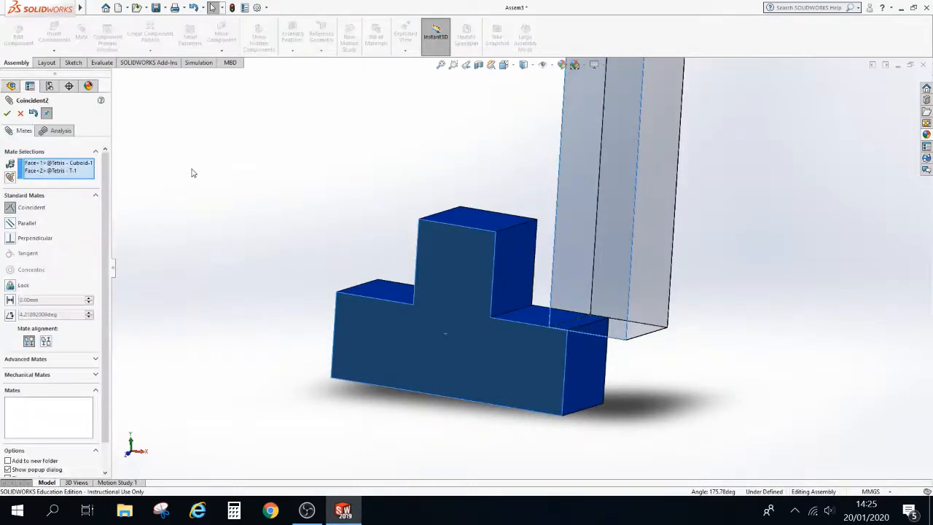
{"action": "left_click", "coordinate": [7, 114]}
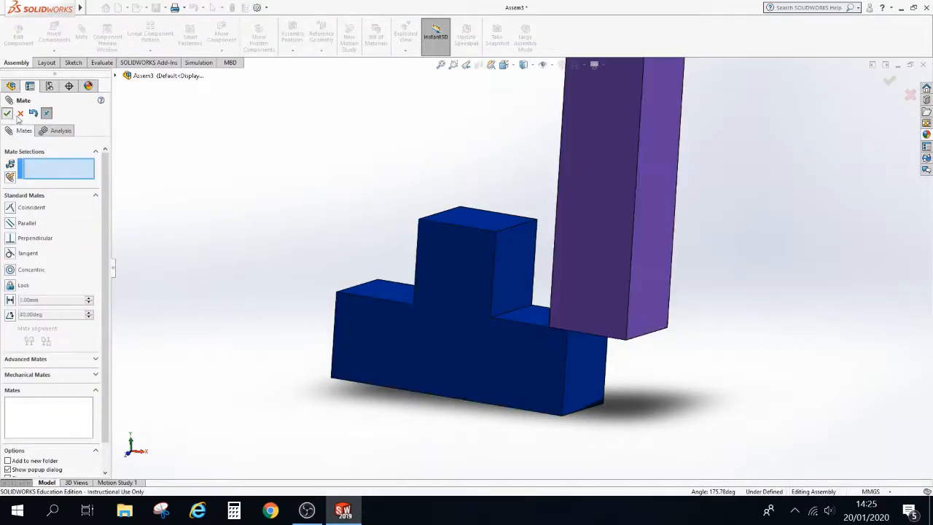
{"action": "key", "text": "Escape"}
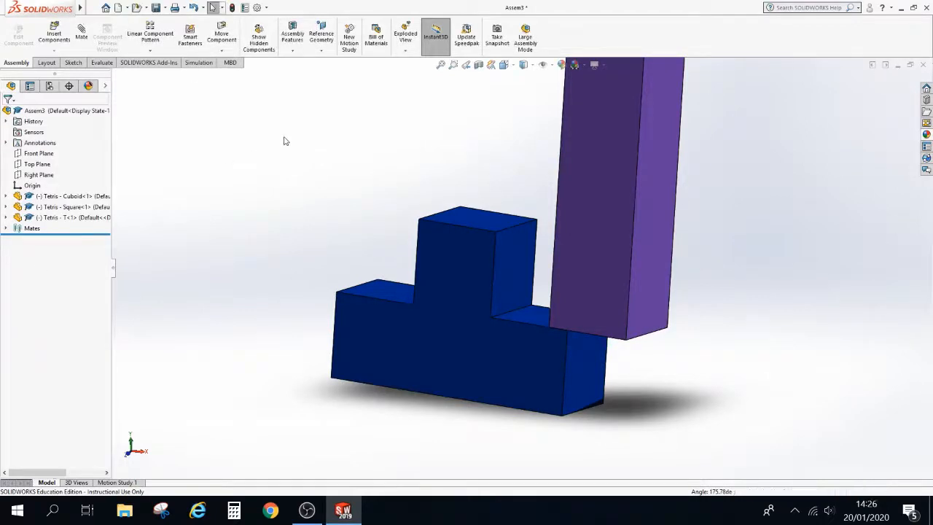
Add a Coincident mate between the vertical edge of the T's upper block and a vertical edge of the cuboid
{"action": "middle_click_drag", "start_coordinate": [285, 139], "coordinate": [312, 154]}
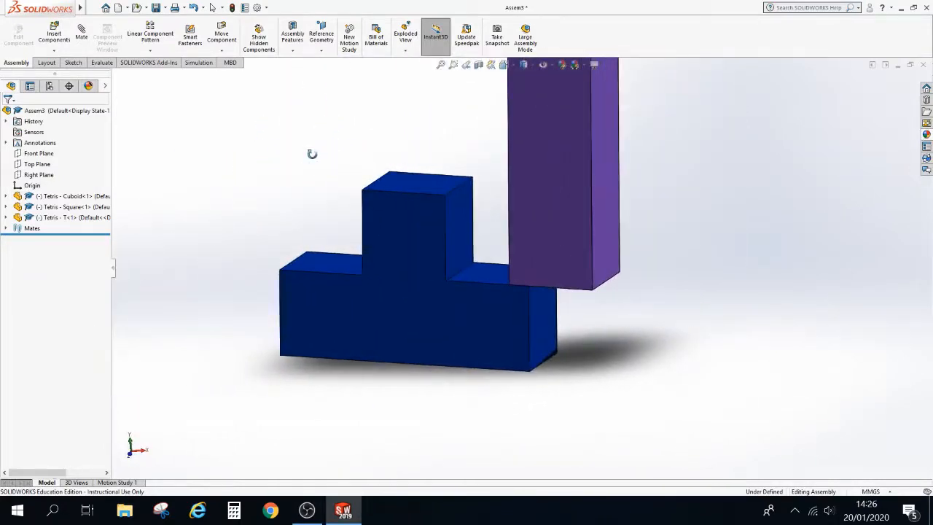
{"action": "scroll", "coordinate": [361, 154], "scroll_direction": "down", "scroll_amount": 2}
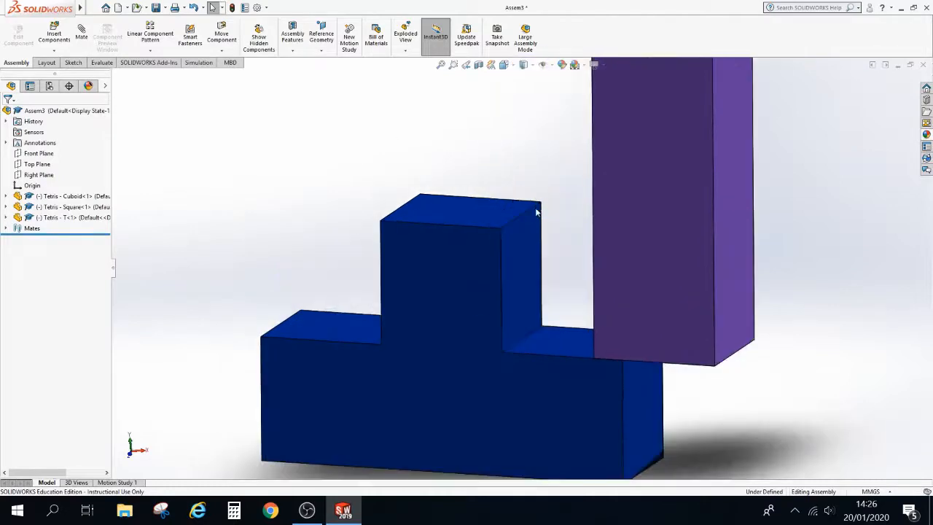
{"action": "middle_click_drag", "start_coordinate": [519, 196], "coordinate": [564, 196]}
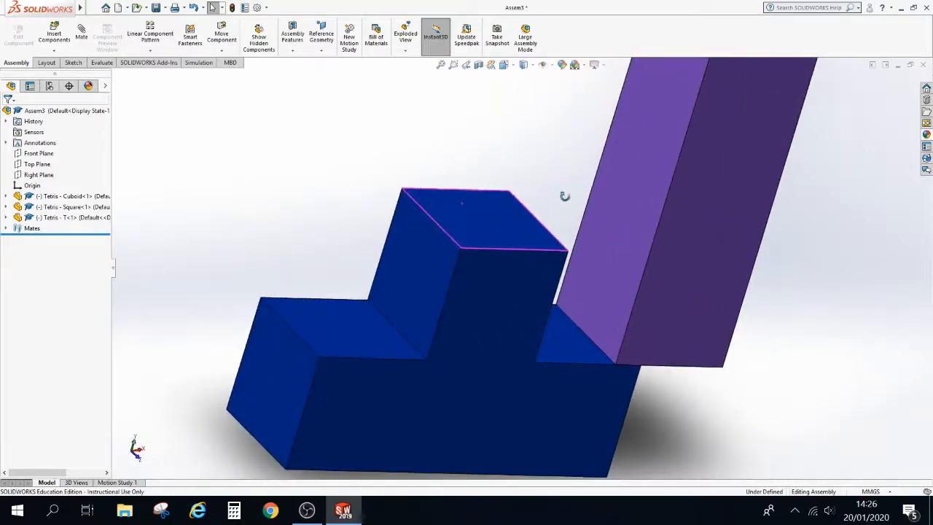
{"action": "middle_click_drag", "start_coordinate": [560, 150], "coordinate": [518, 125]}
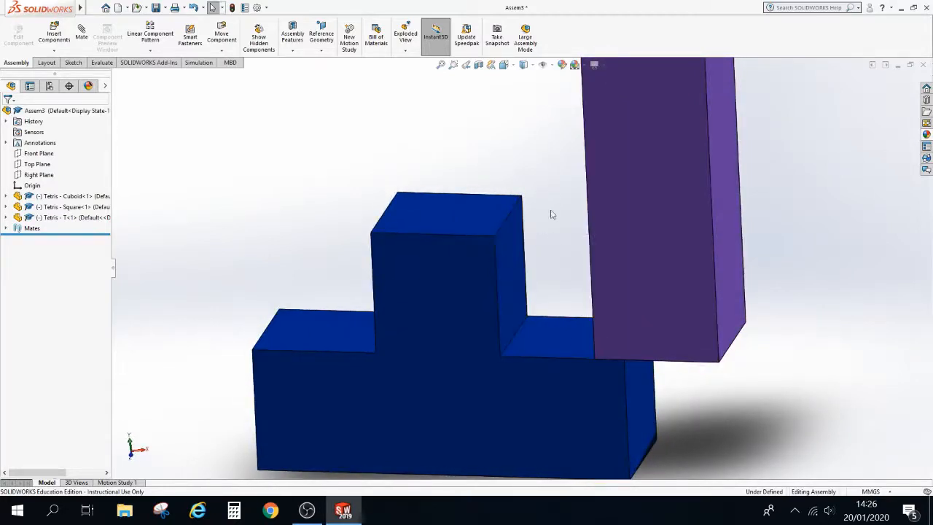
{"action": "left_click", "coordinate": [496, 250]}
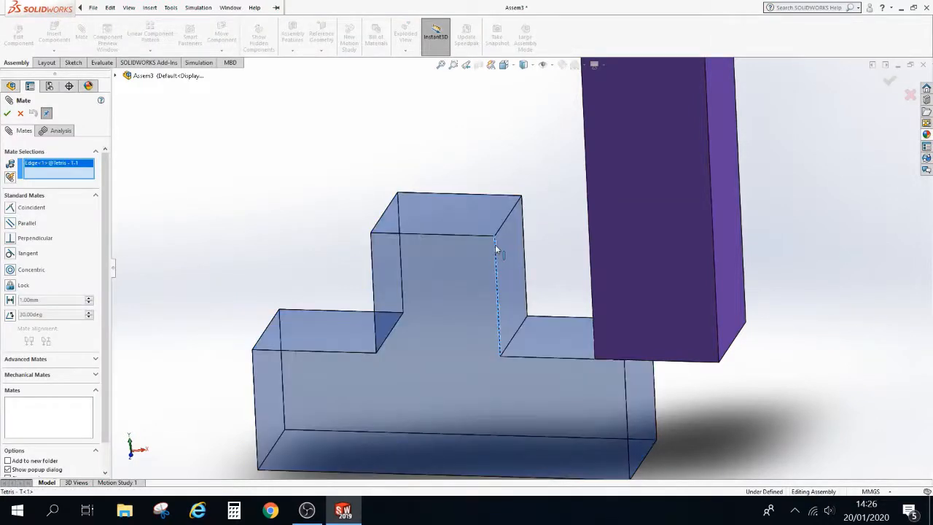
{"action": "left_click", "coordinate": [585, 169]}
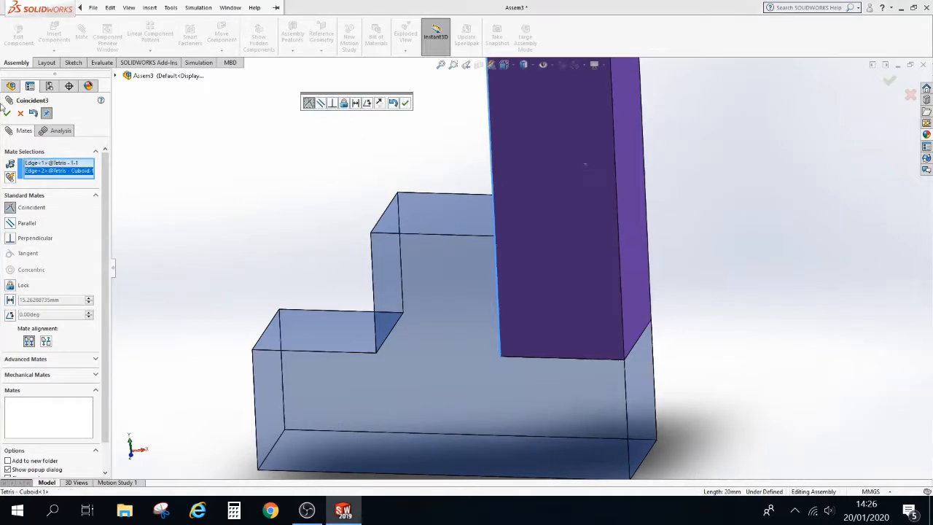
{"action": "left_click", "coordinate": [6, 113]}
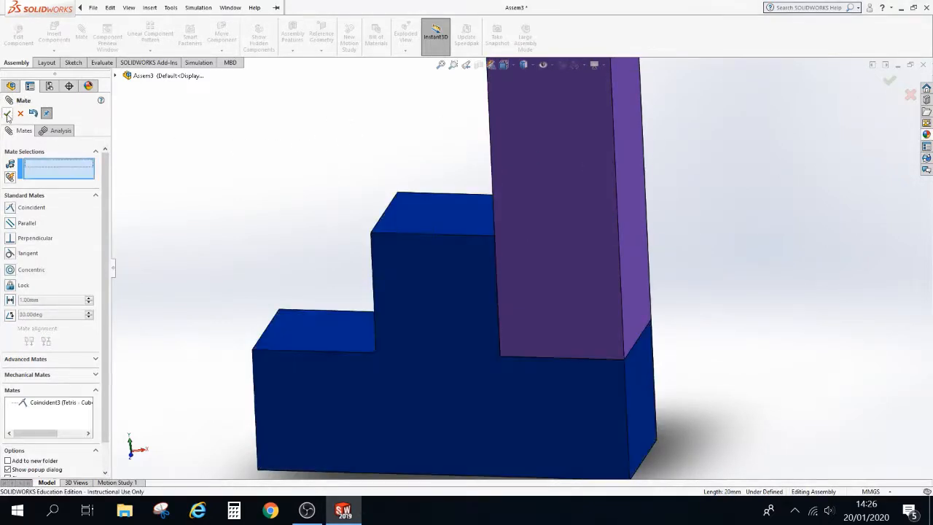
{"action": "left_click", "coordinate": [7, 113]}
{"action": "key", "text": "Escape"}
Add a Coincident mate between a vertical edge of the green square and the T's inner step edge
{"action": "scroll", "coordinate": [270, 201], "scroll_direction": "up", "scroll_amount": 5}
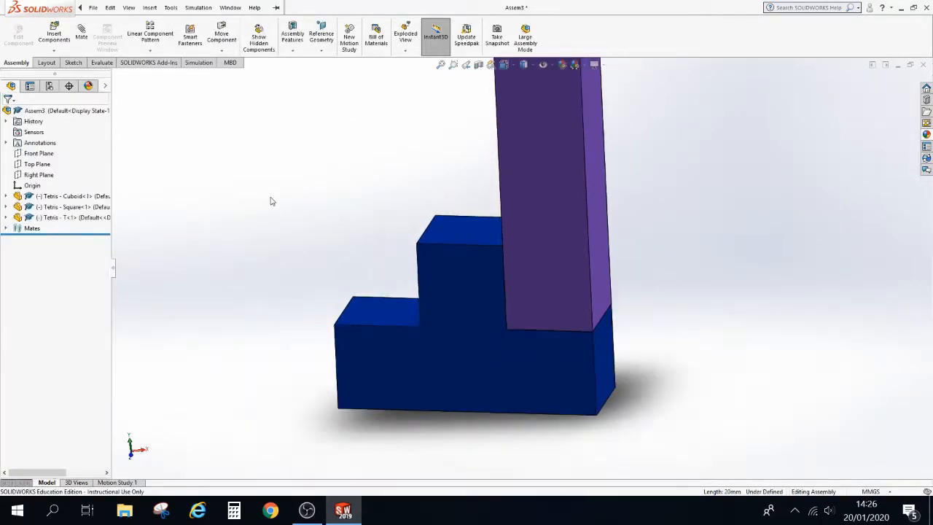
{"action": "left_click_drag", "start_coordinate": [239, 399], "coordinate": [422, 144]}
{"action": "left_click", "coordinate": [416, 220]}
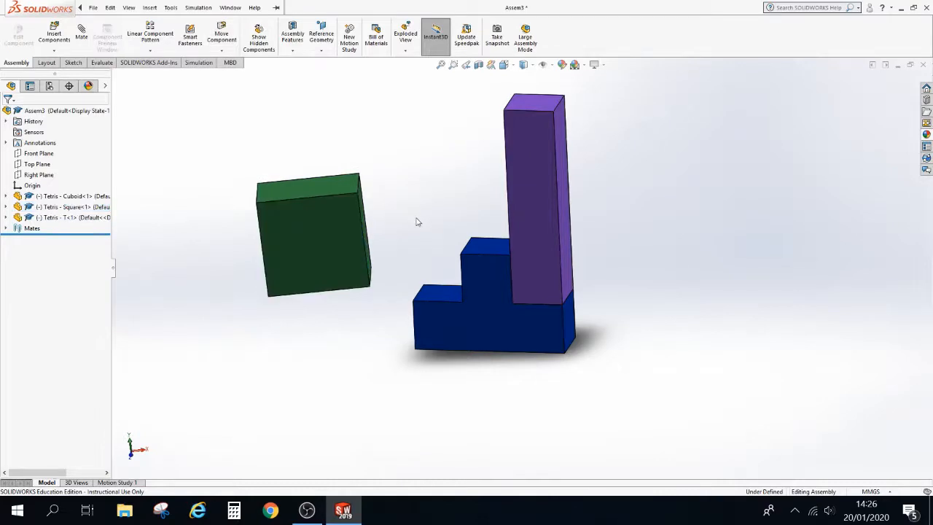
{"action": "scroll", "coordinate": [416, 227], "scroll_direction": "down", "scroll_amount": 2}
{"action": "left_click", "coordinate": [171, 7]}
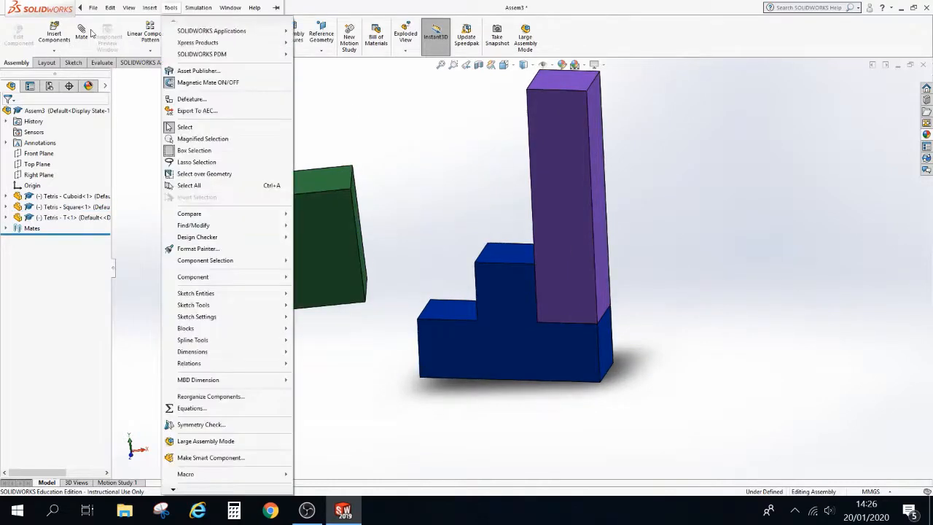
{"action": "left_click", "coordinate": [81, 30]}
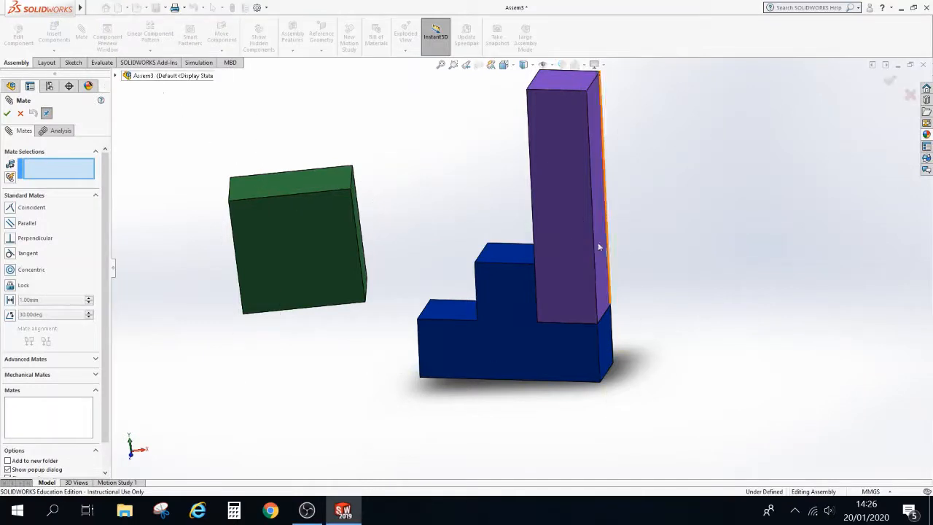
{"action": "scroll", "coordinate": [423, 258], "scroll_direction": "down", "scroll_amount": 4}
{"action": "scroll", "coordinate": [443, 237], "scroll_direction": "down", "scroll_amount": 1}
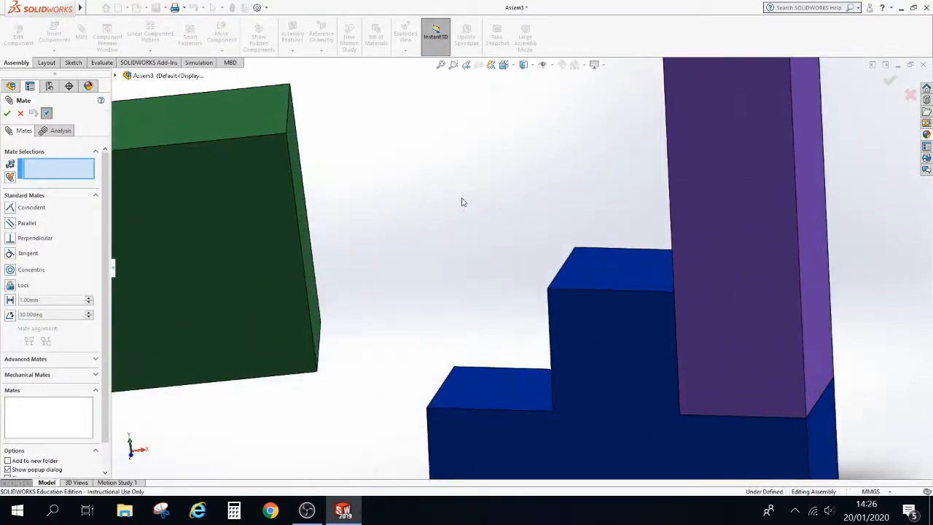
{"action": "left_click", "coordinate": [319, 343]}
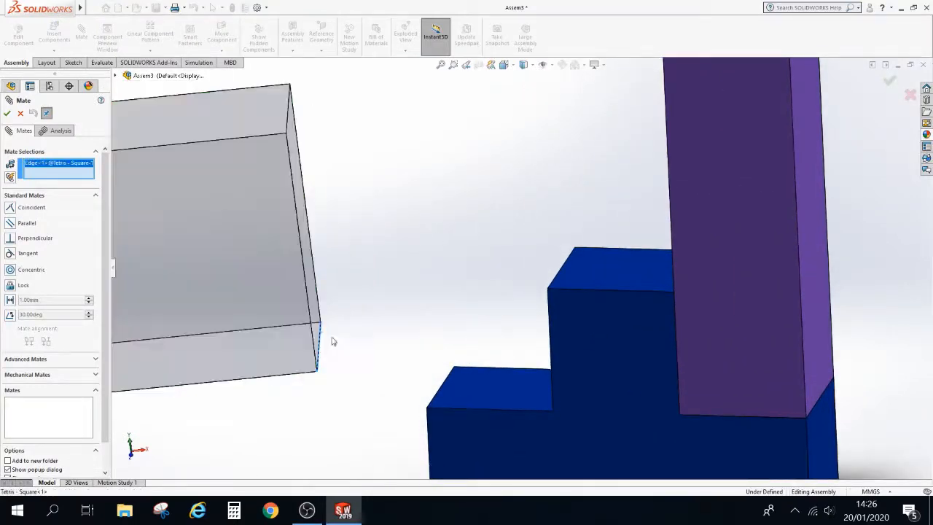
{"action": "middle_click_drag", "start_coordinate": [523, 317], "coordinate": [556, 377]}
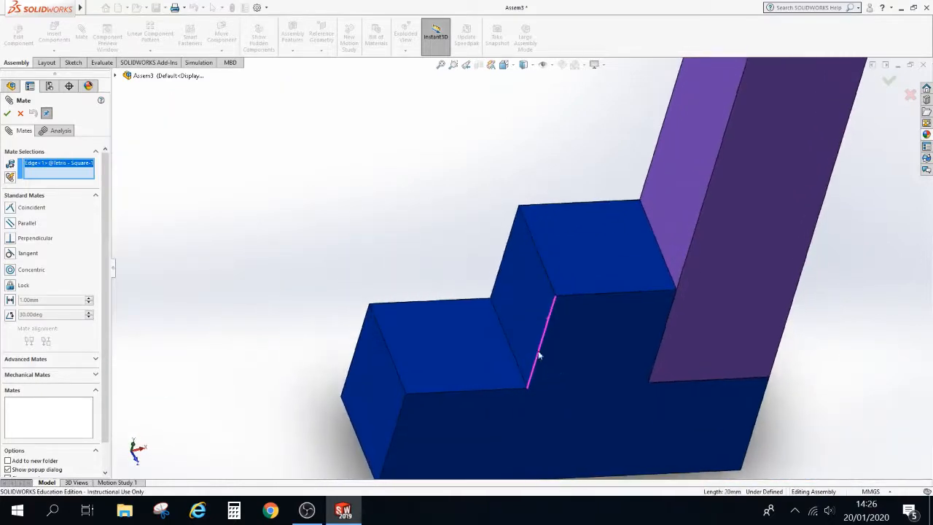
{"action": "left_click", "coordinate": [508, 344]}
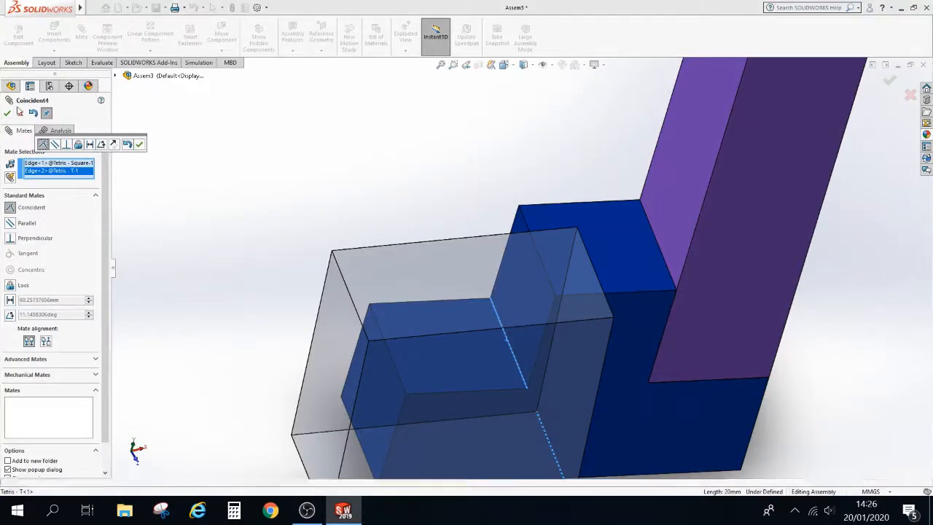
{"action": "left_click", "coordinate": [7, 113]}
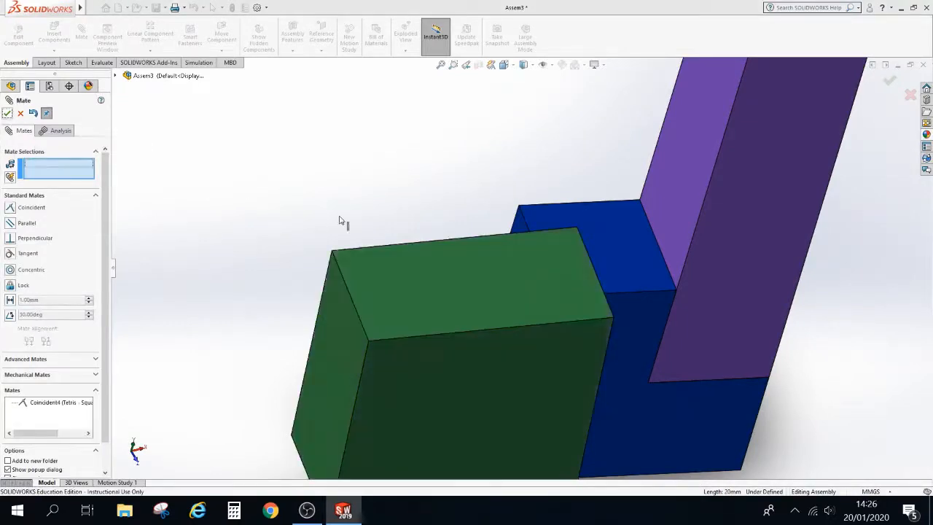
Add a Coincident mate between a face of the square and a face of the T's base
{"action": "scroll", "coordinate": [340, 218], "scroll_direction": "up", "scroll_amount": 5}
{"action": "left_click", "coordinate": [508, 327]}
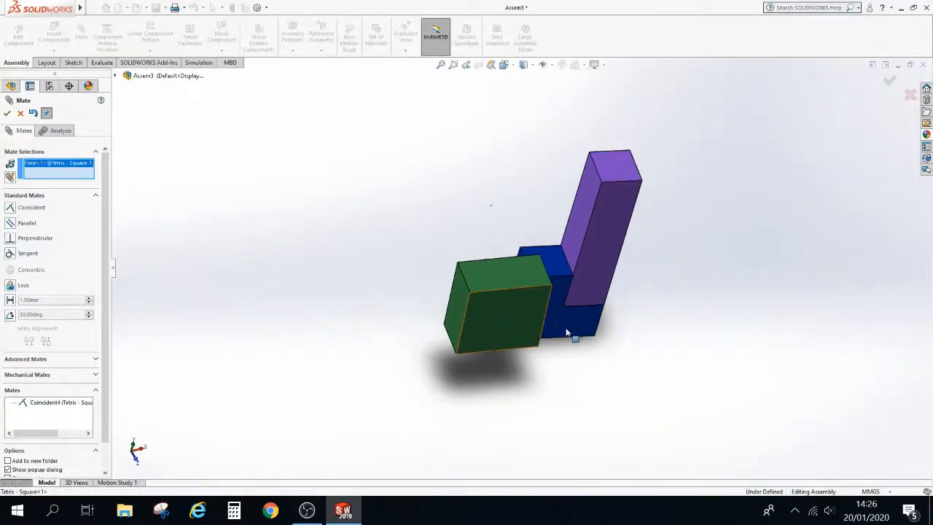
{"action": "left_click", "coordinate": [567, 330]}
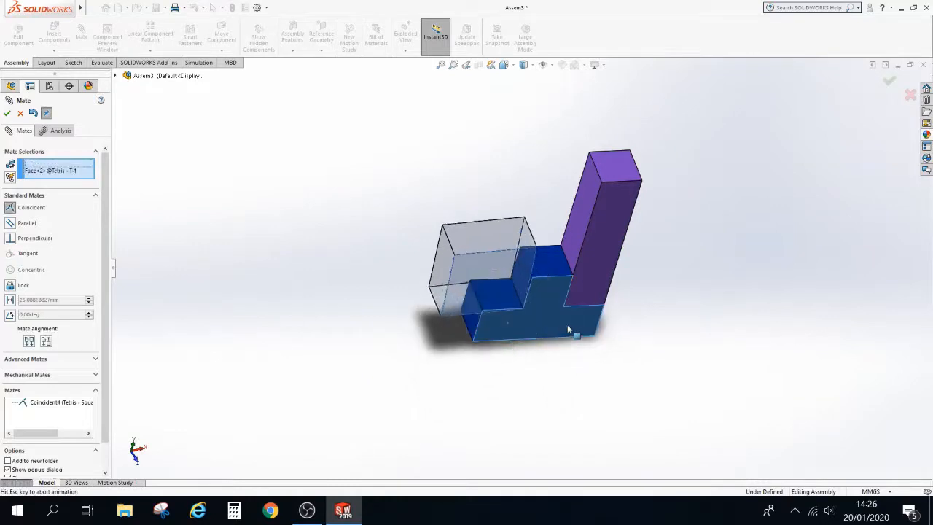
{"action": "left_click", "coordinate": [8, 113]}
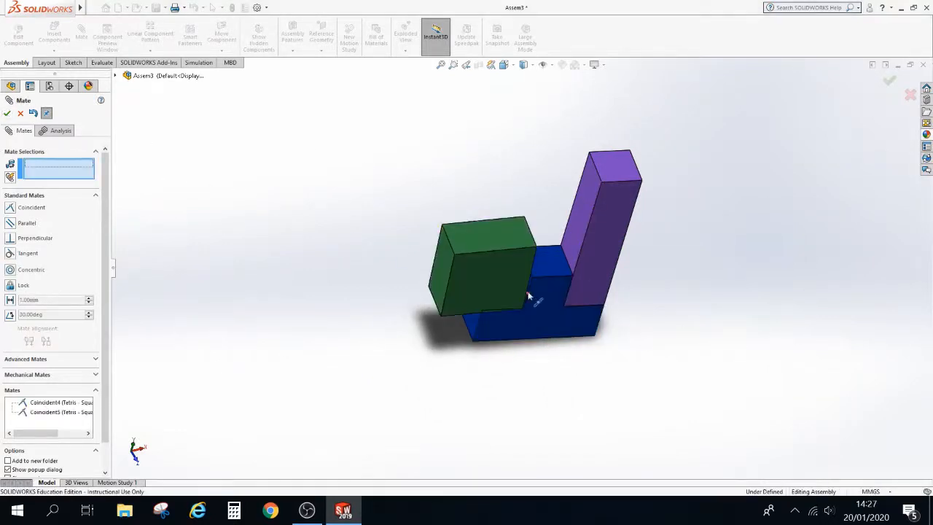
Add a Coincident mate between an edge of the square and the T's step edge, then close the Mate command
{"action": "scroll", "coordinate": [529, 296], "scroll_direction": "down", "scroll_amount": 8}
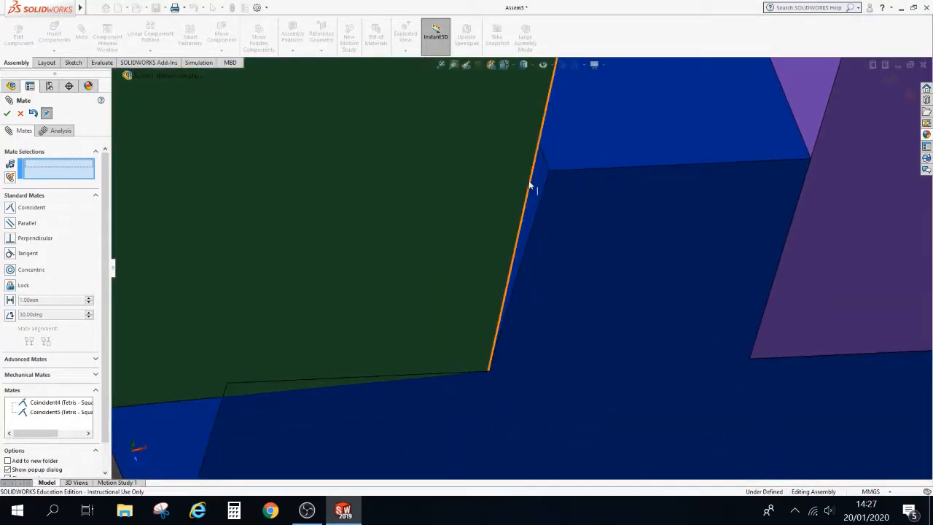
{"action": "left_click", "coordinate": [530, 186]}
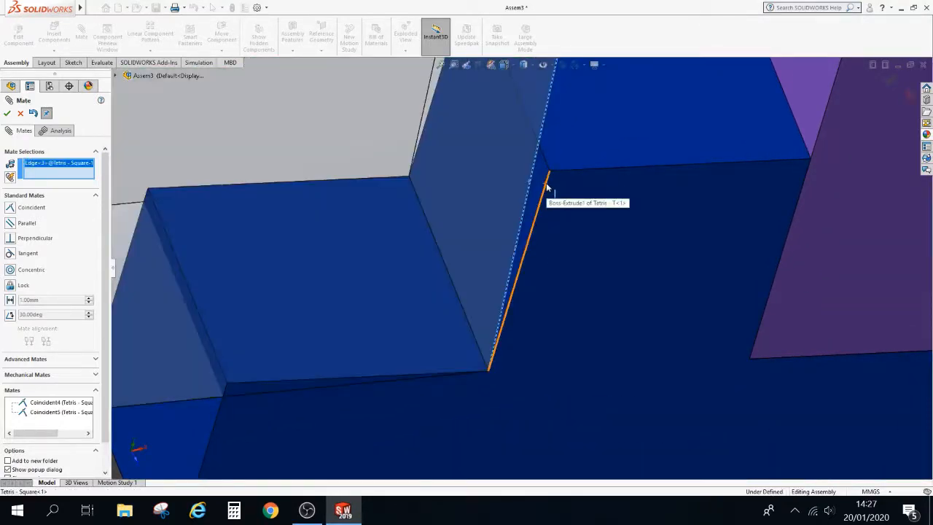
{"action": "left_click", "coordinate": [547, 187]}
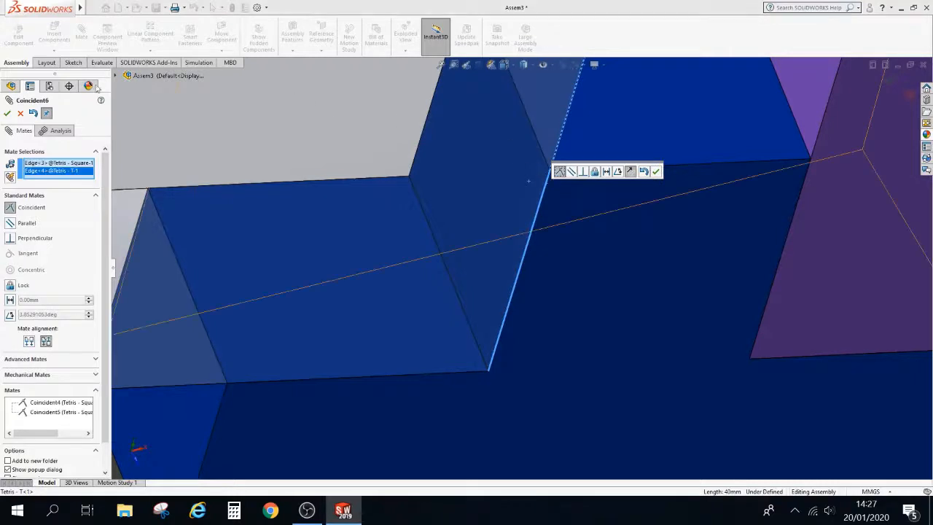
{"action": "left_click", "coordinate": [8, 113]}
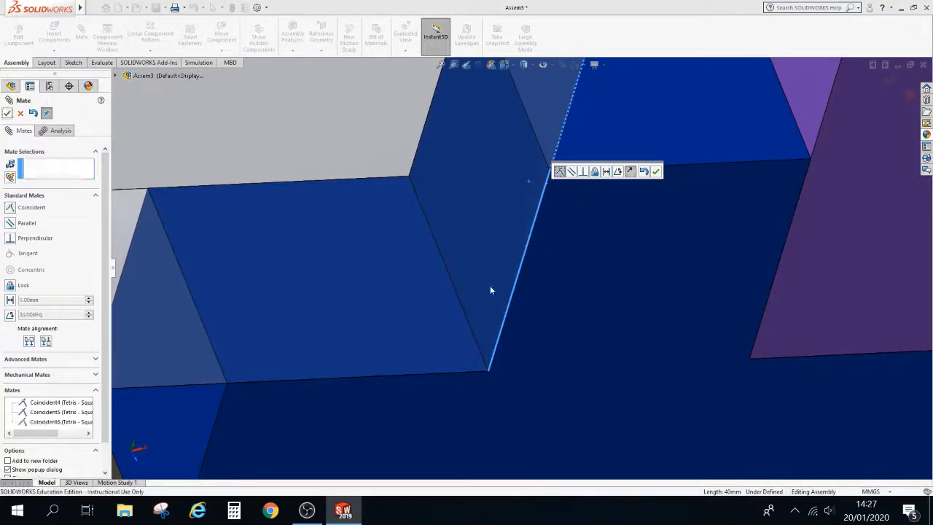
{"action": "scroll", "coordinate": [487, 287], "scroll_direction": "down", "scroll_amount": 5}
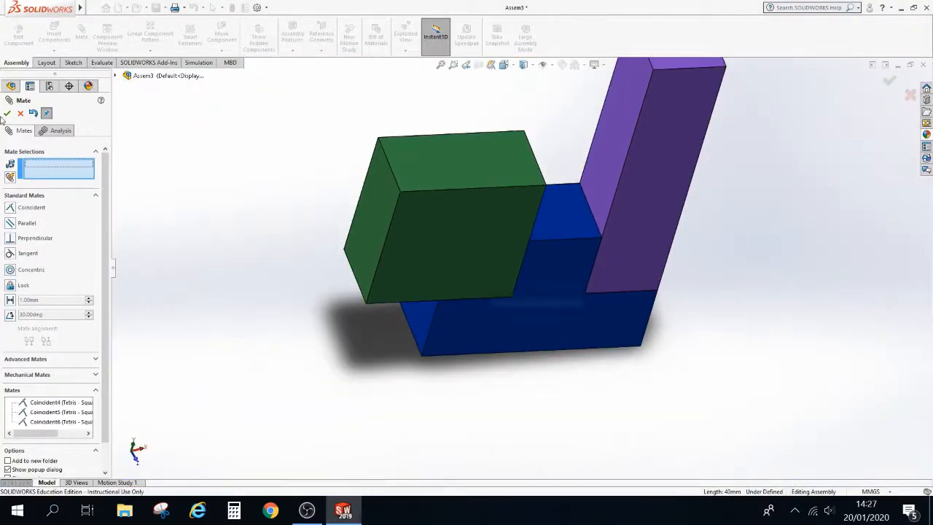
{"action": "left_click", "coordinate": [7, 114]}
{"action": "key", "text": "Escape"}
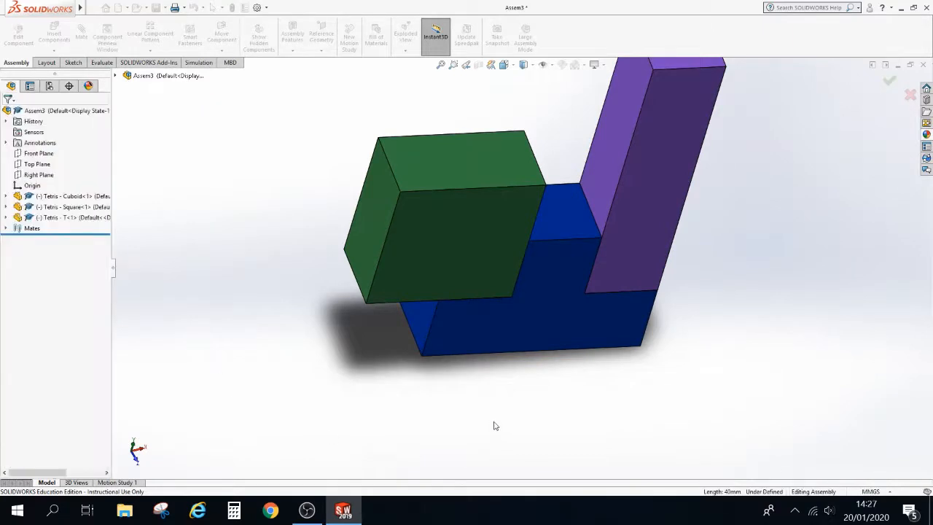
Insert a second Tetris - T part into the assembly and place it above the existing blocks
{"action": "scroll", "coordinate": [493, 419], "scroll_direction": "down", "scroll_amount": 4}
{"action": "scroll", "coordinate": [651, 179], "scroll_direction": "down", "scroll_amount": 2}
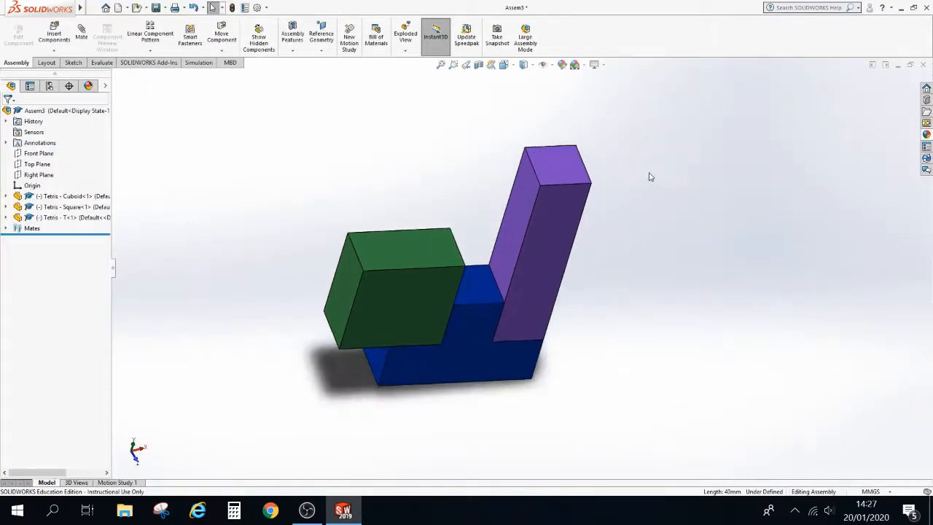
{"action": "middle_click_drag", "start_coordinate": [495, 447], "coordinate": [495, 411]}
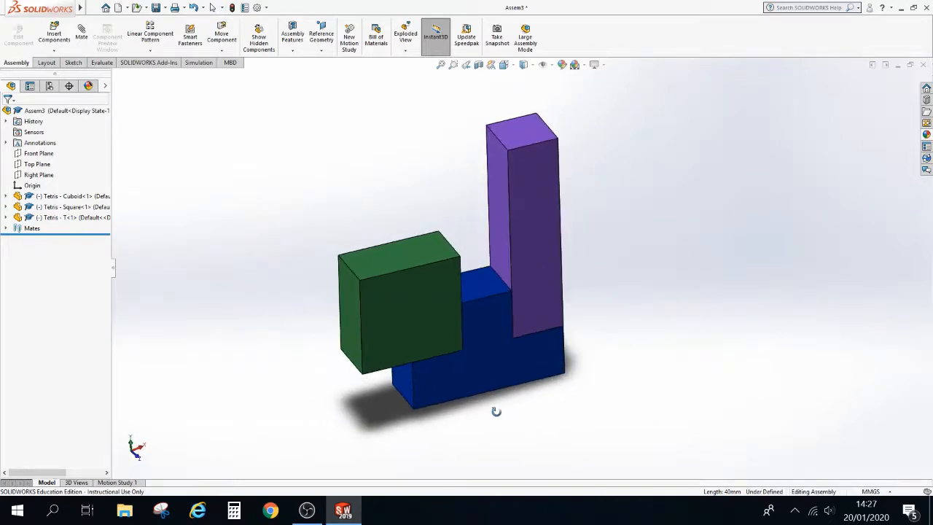
{"action": "scroll", "coordinate": [550, 252], "scroll_direction": "down", "scroll_amount": 1}
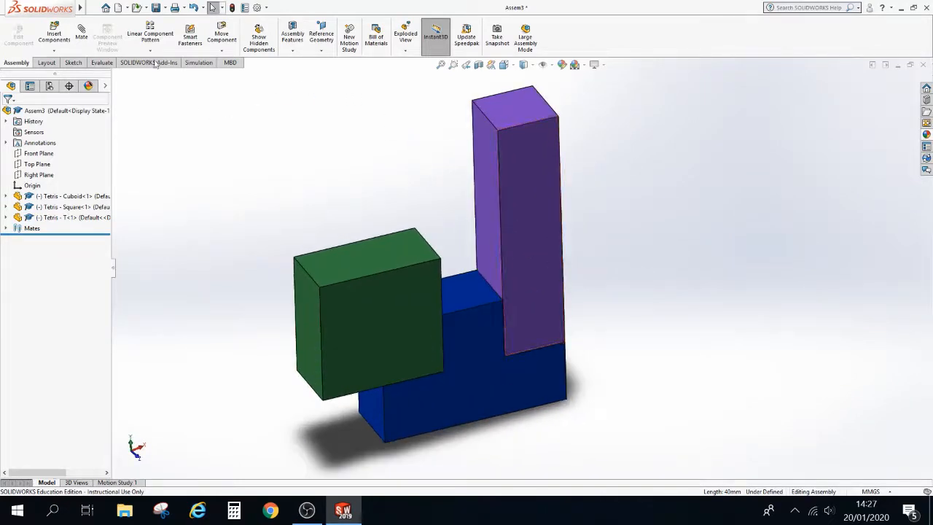
{"action": "left_click", "coordinate": [54, 33]}
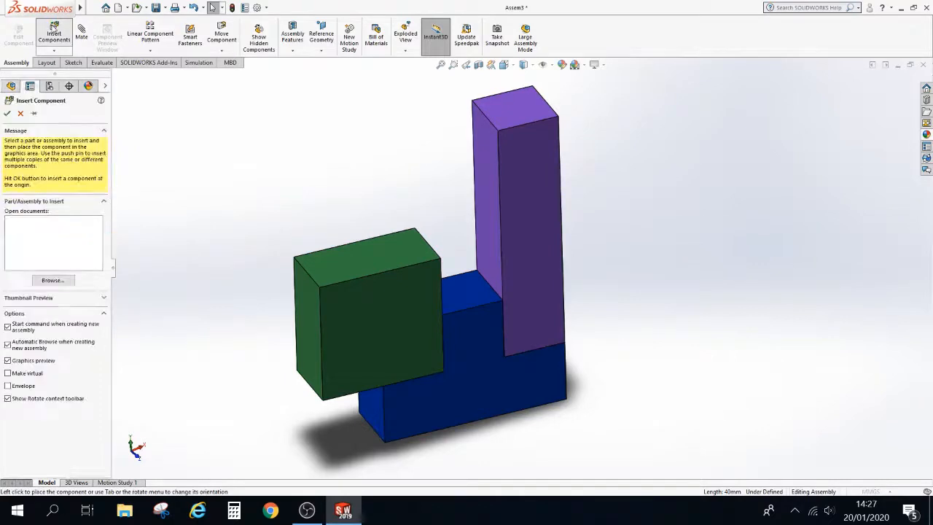
{"action": "left_click", "coordinate": [52, 280]}
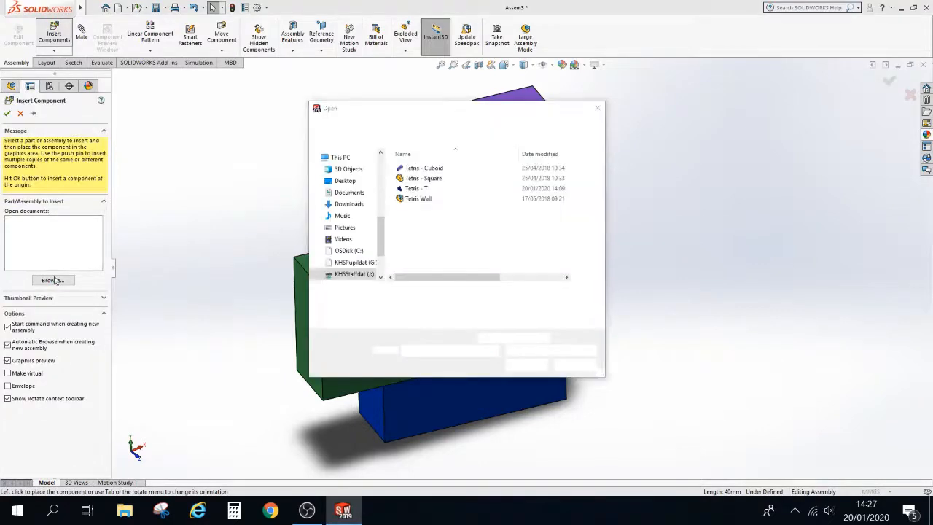
{"action": "left_click", "coordinate": [421, 190]}
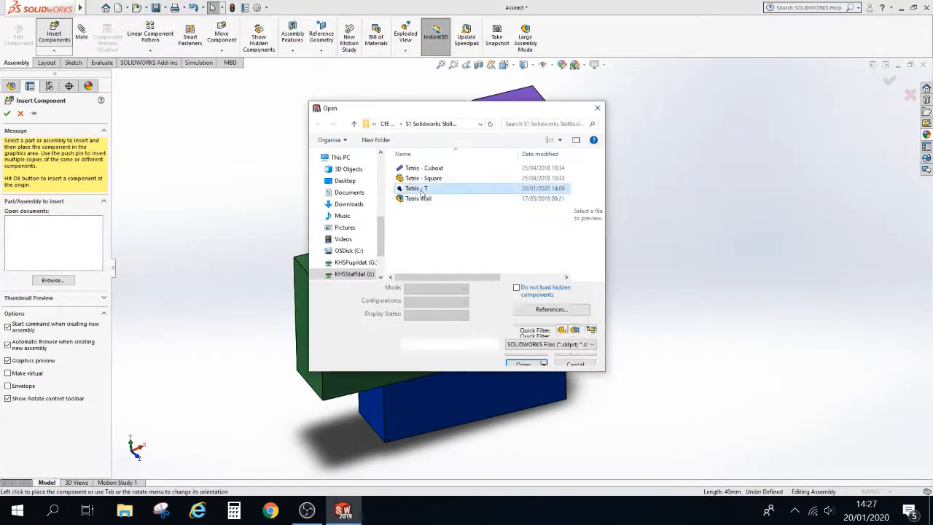
{"action": "left_click", "coordinate": [522, 361]}
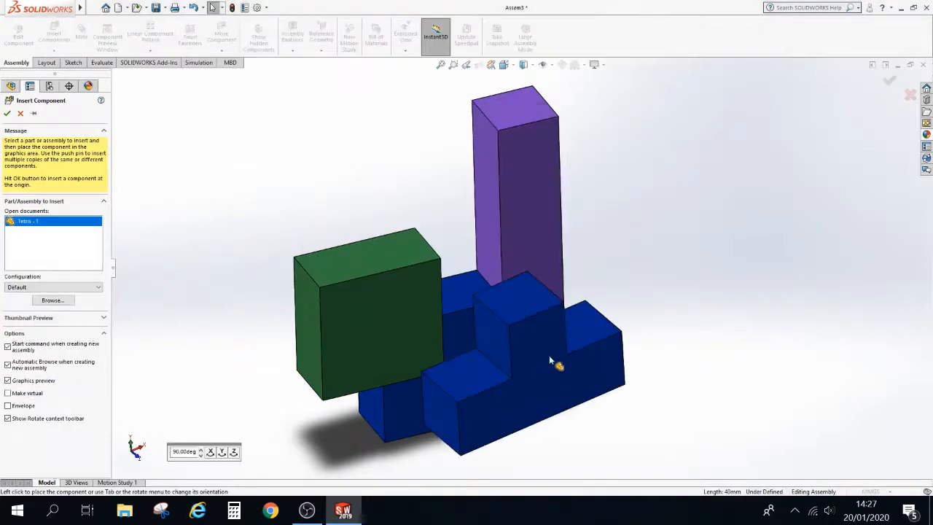
{"action": "scroll", "coordinate": [551, 353], "scroll_direction": "up", "scroll_amount": 2}
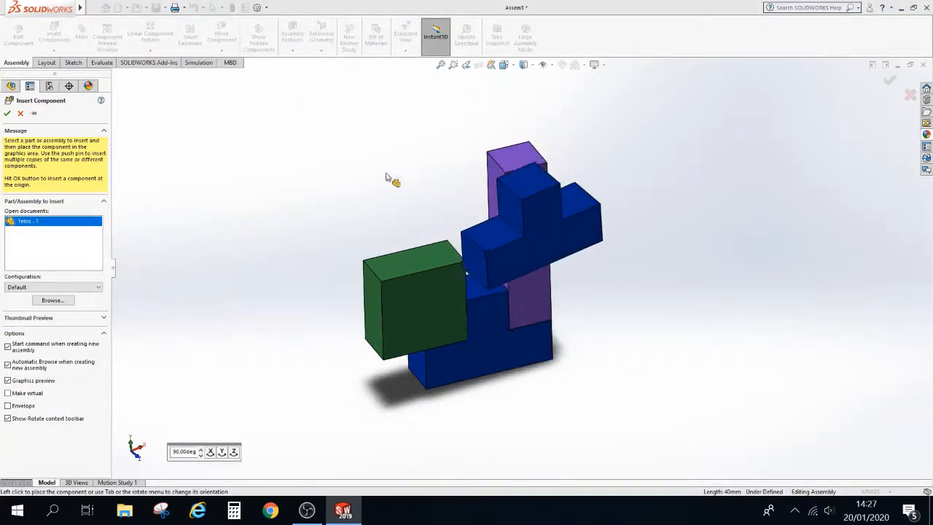
{"action": "left_click", "coordinate": [327, 162]}
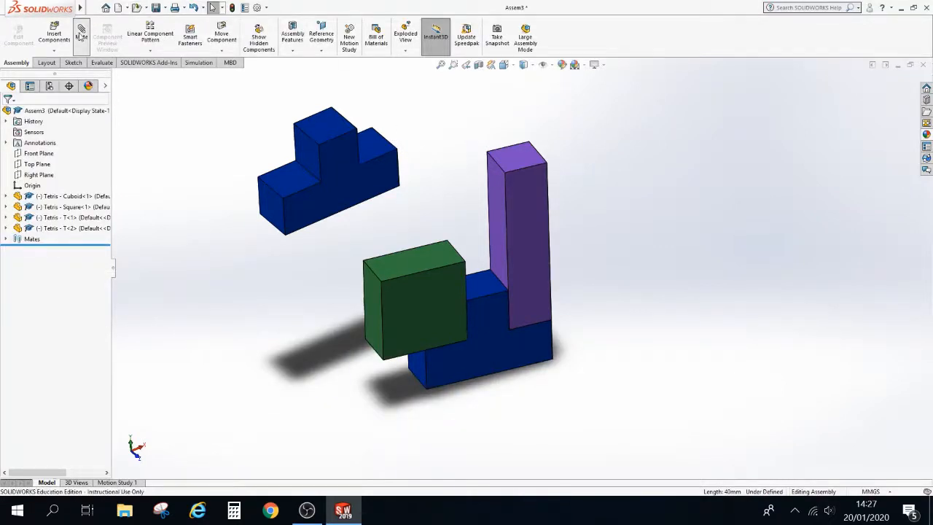
Add a Coincident mate between an edge of the new T and the top back edge of the green square
{"action": "left_click", "coordinate": [306, 172]}
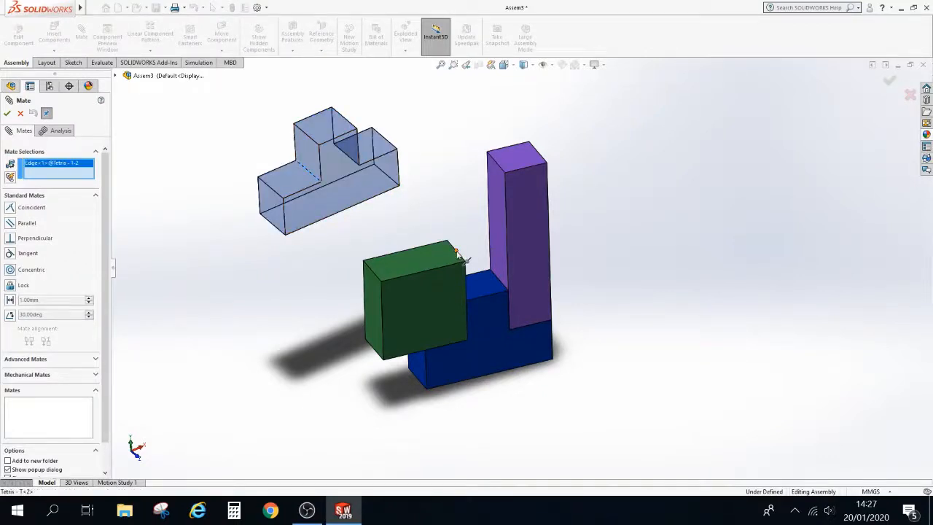
{"action": "scroll", "coordinate": [461, 257], "scroll_direction": "down", "scroll_amount": 5}
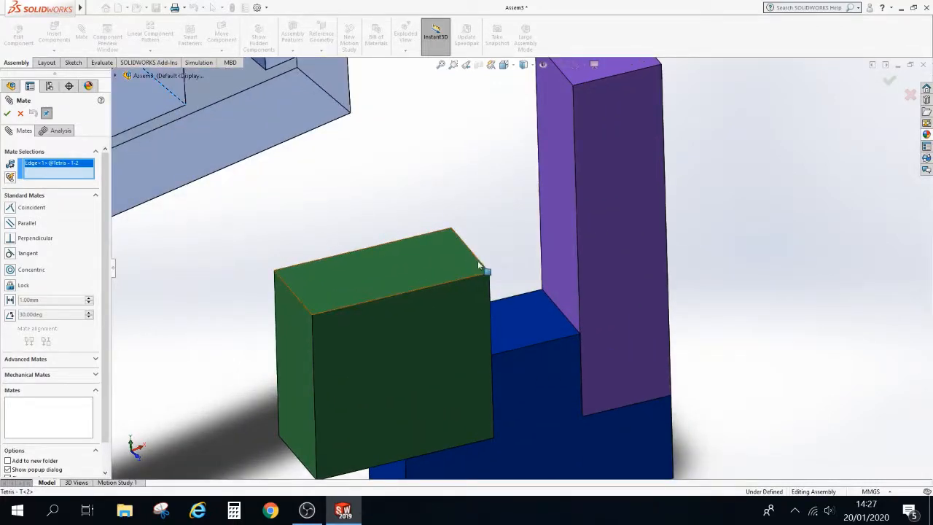
{"action": "left_click", "coordinate": [482, 265]}
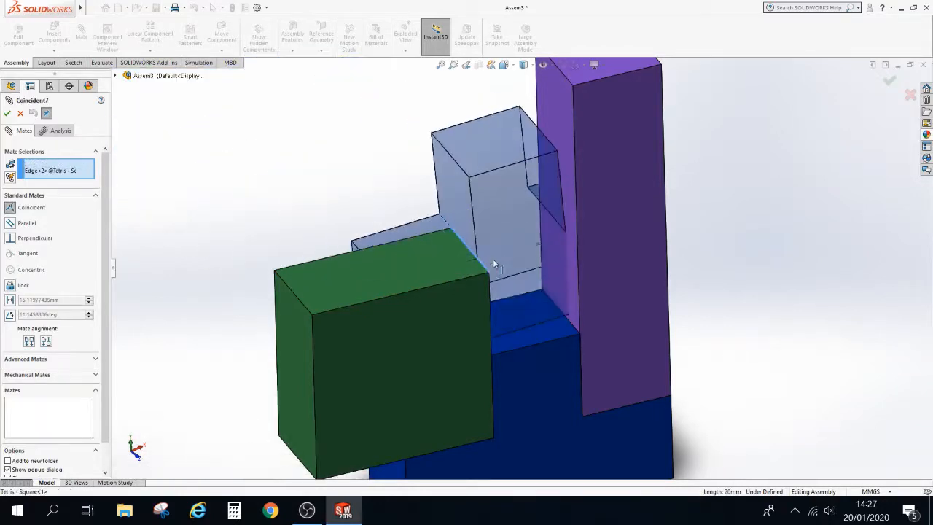
{"action": "left_click", "coordinate": [7, 113]}
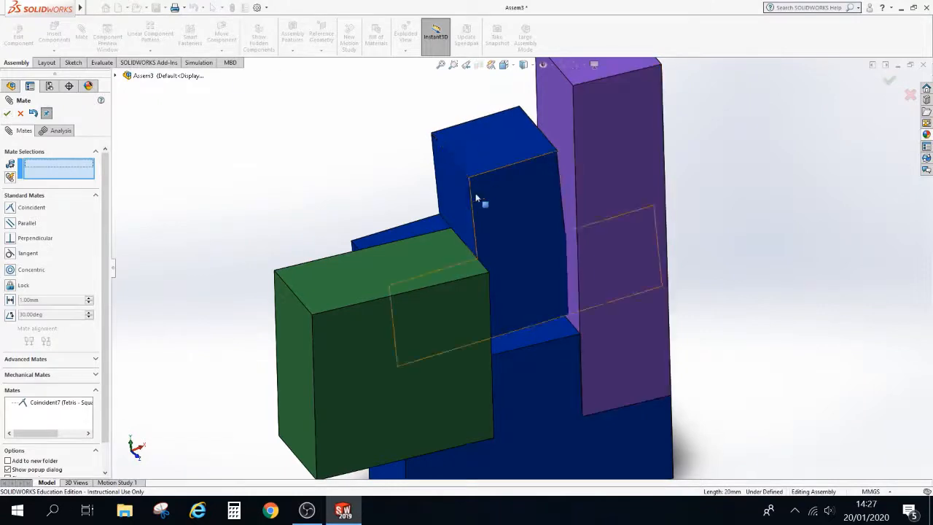
Add a Coincident mate between a face of the new T and the top face of the green square
{"action": "left_click", "coordinate": [453, 195]}
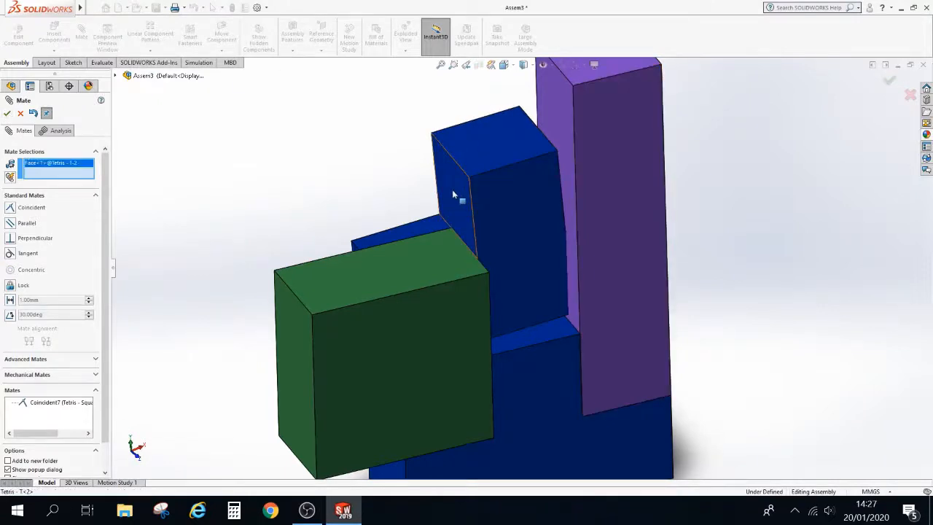
{"action": "left_click", "coordinate": [433, 269]}
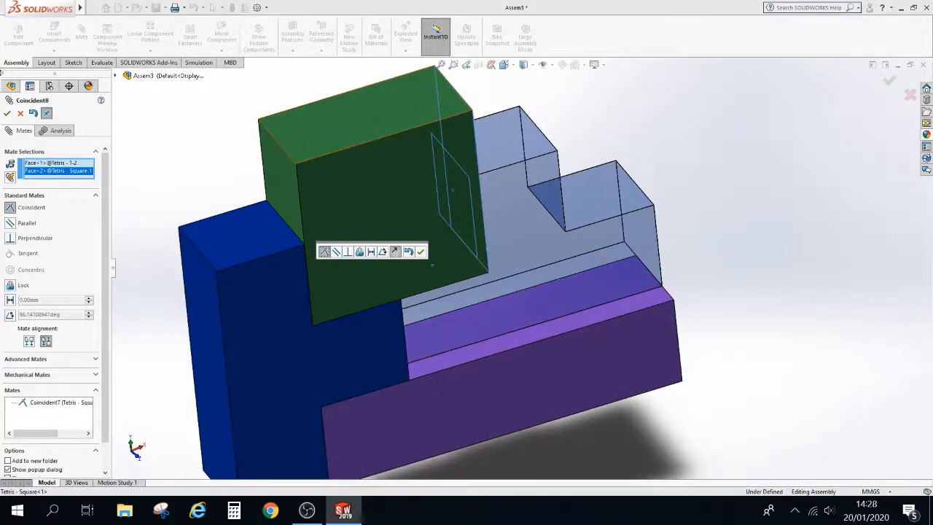
{"action": "left_click", "coordinate": [7, 113]}
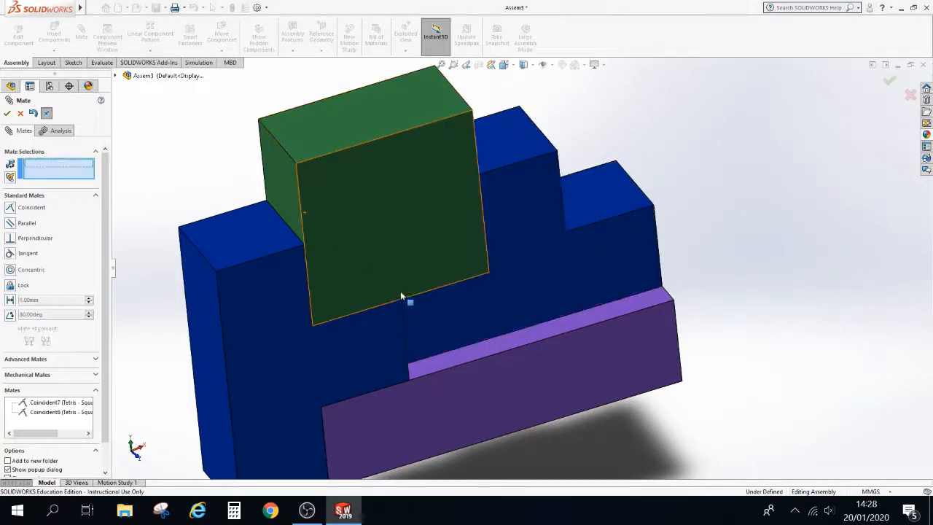
Add a Coincident mate between a face of the new T and a face of the cuboid, then close the Mate command
{"action": "middle_click_drag", "start_coordinate": [368, 152], "coordinate": [602, 292]}
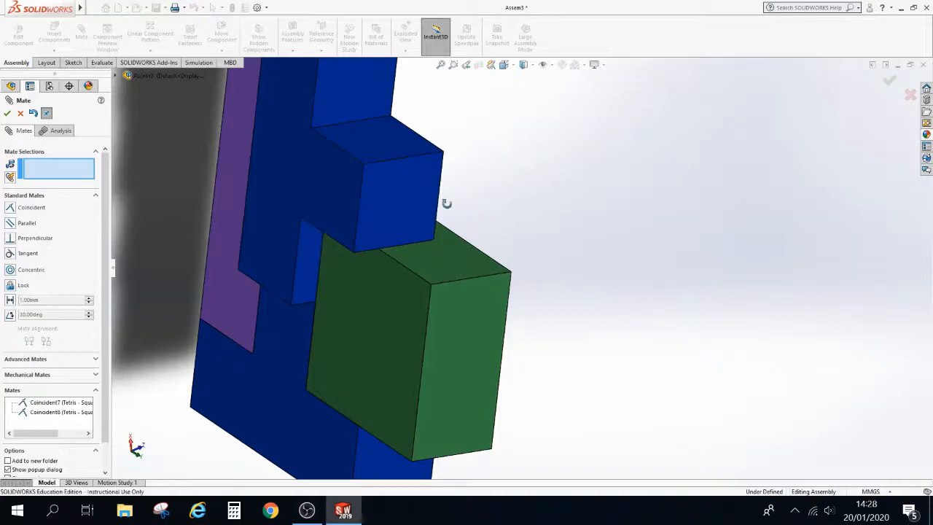
{"action": "middle_click_drag", "start_coordinate": [444, 202], "coordinate": [515, 173]}
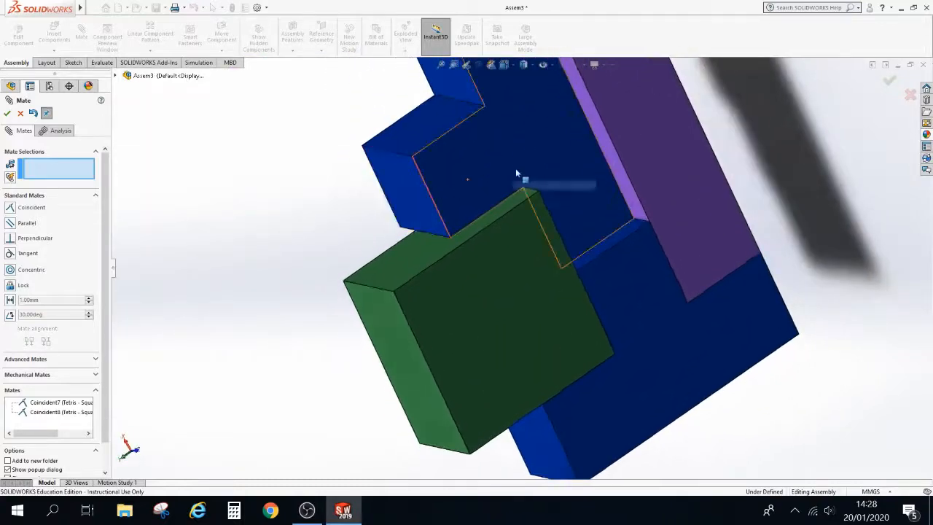
{"action": "left_click", "coordinate": [537, 125]}
{"action": "left_click", "coordinate": [644, 102]}
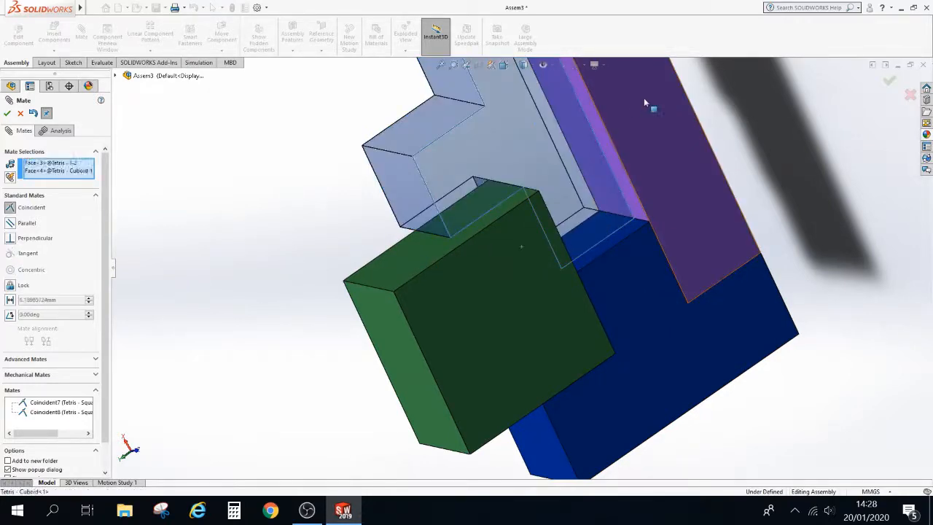
{"action": "left_click", "coordinate": [7, 113]}
{"action": "left_click", "coordinate": [6, 115]}
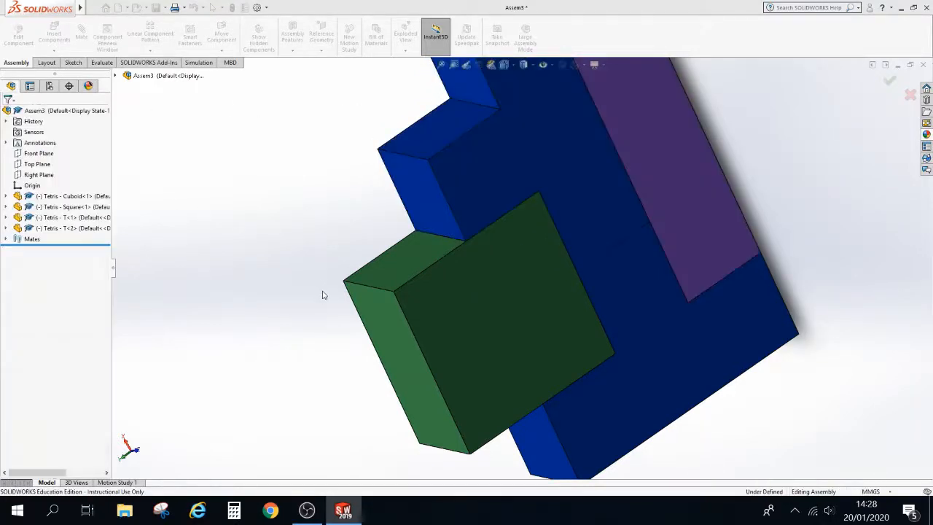
Expand the Mates folder to review all mates in the assembly
{"action": "scroll", "coordinate": [328, 298], "scroll_direction": "up", "scroll_amount": 8}
{"action": "middle_click_drag", "start_coordinate": [348, 279], "coordinate": [467, 22]}
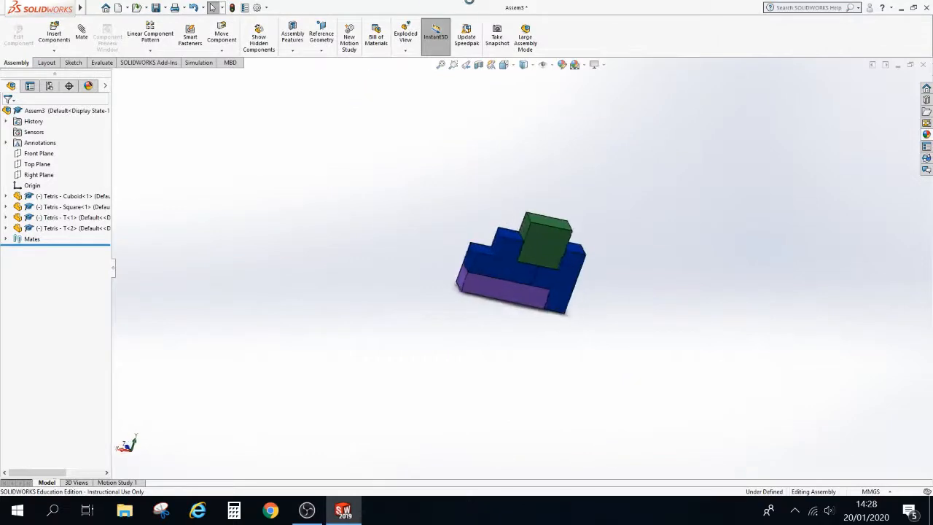
{"action": "middle_click_drag", "start_coordinate": [564, 346], "coordinate": [540, 304]}
{"action": "scroll", "coordinate": [531, 250], "scroll_direction": "down", "scroll_amount": 5}
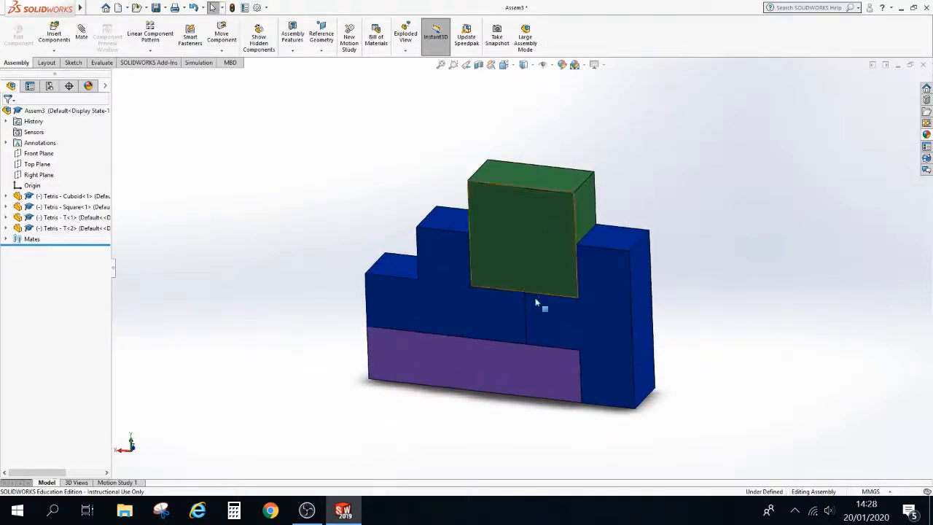
{"action": "scroll", "coordinate": [539, 304], "scroll_direction": "down", "scroll_amount": 2}
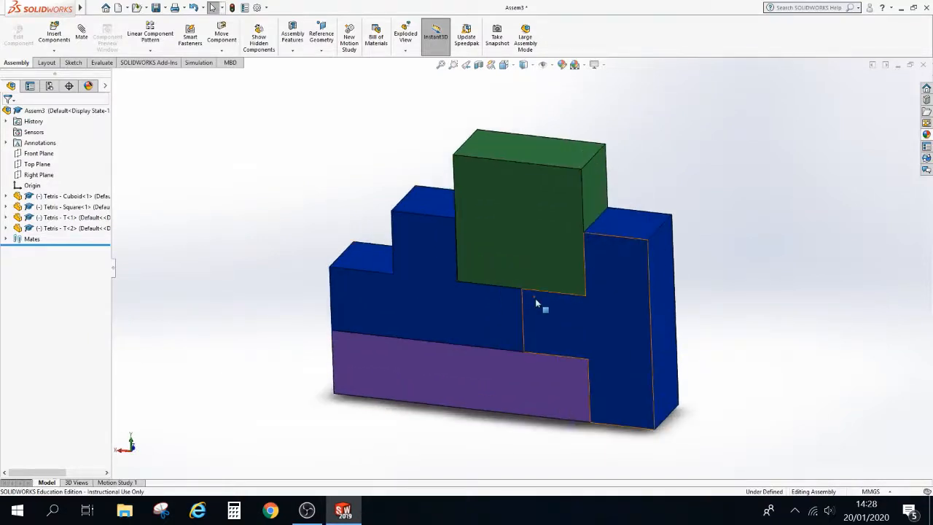
{"action": "left_click", "coordinate": [6, 239]}
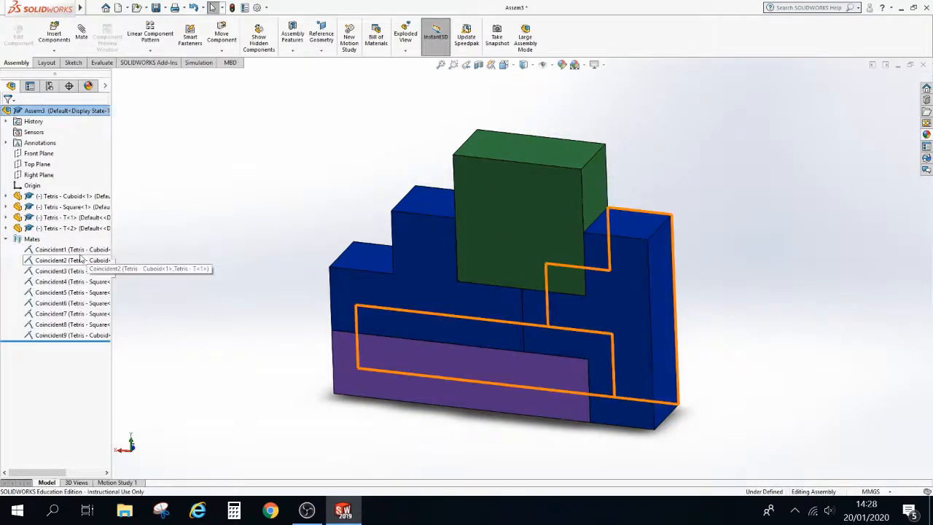